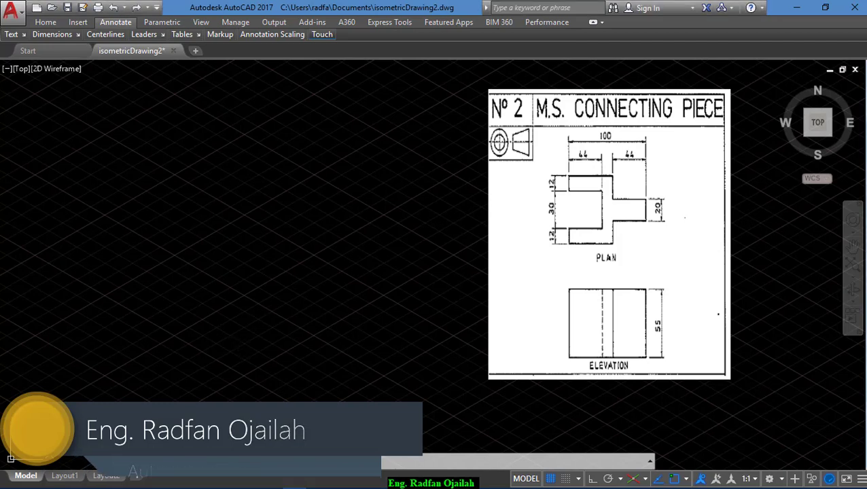
text(l)
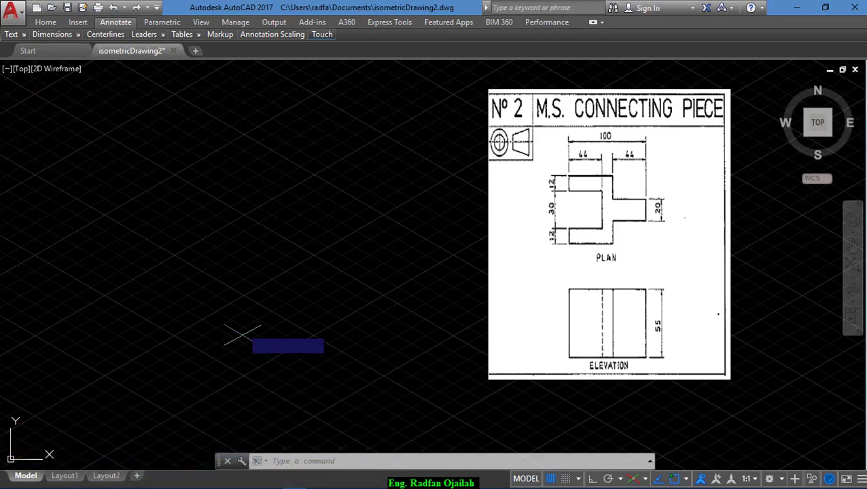
key(Return)
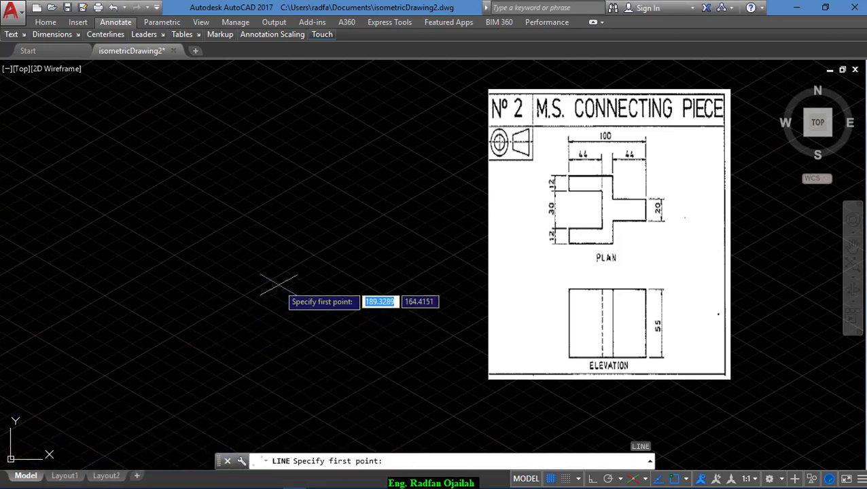
click(353, 263)
key(Escape)
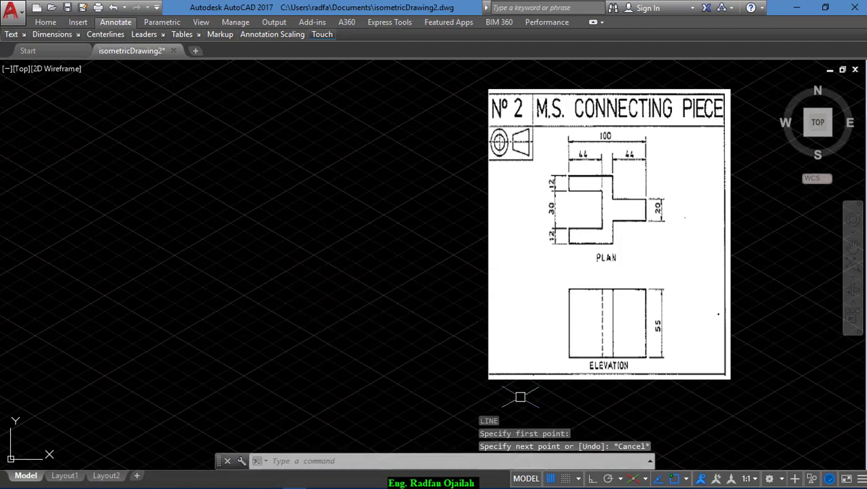
Step: Turn on Ortho mode and draw a 20-unit line at 210° in the empty area beside the reference image
click(591, 479)
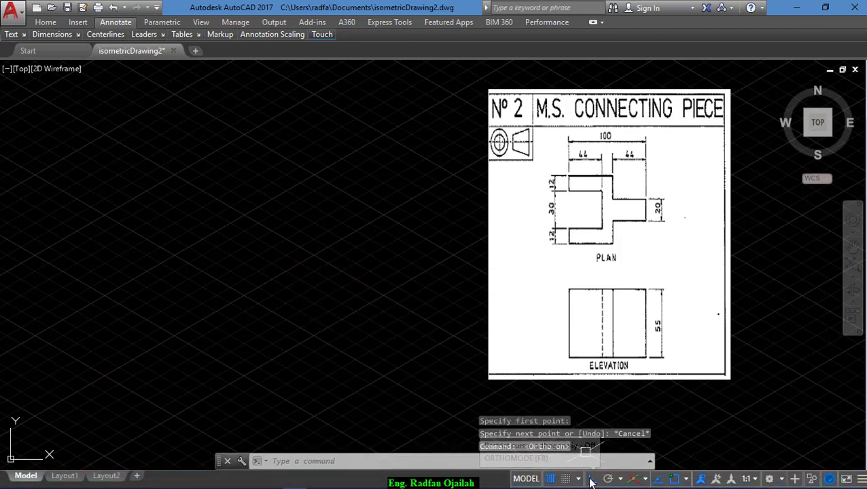
key(Return)
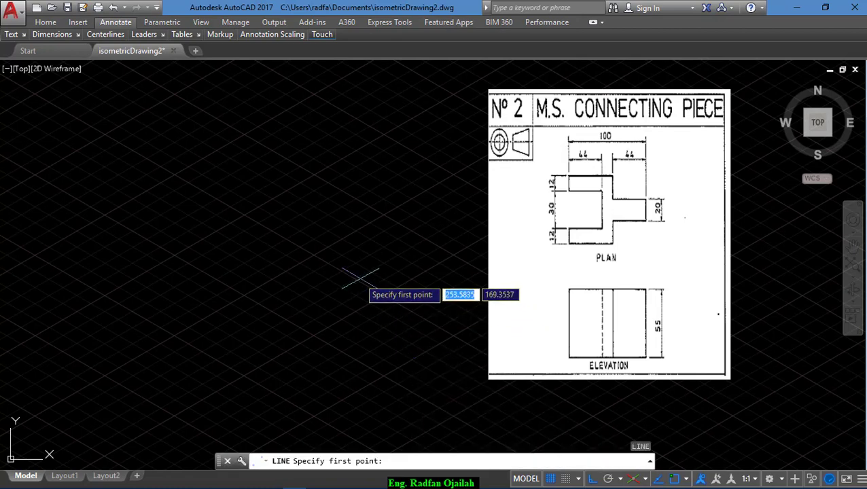
click(282, 306)
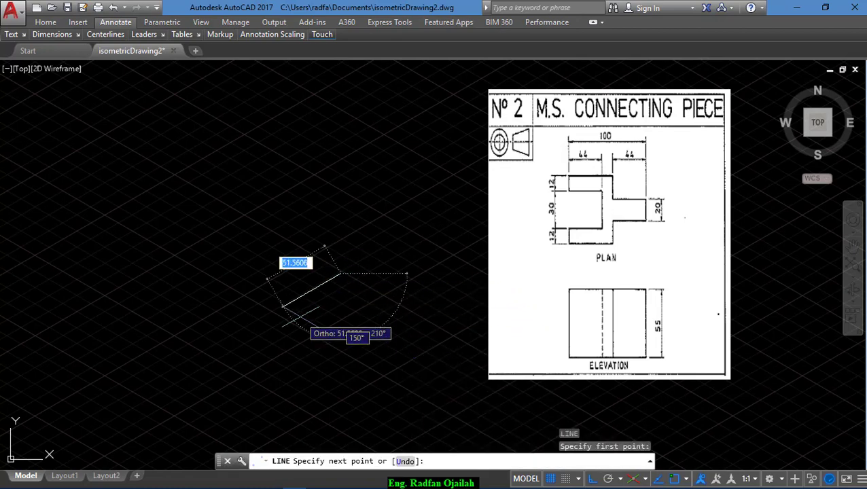
text(20)
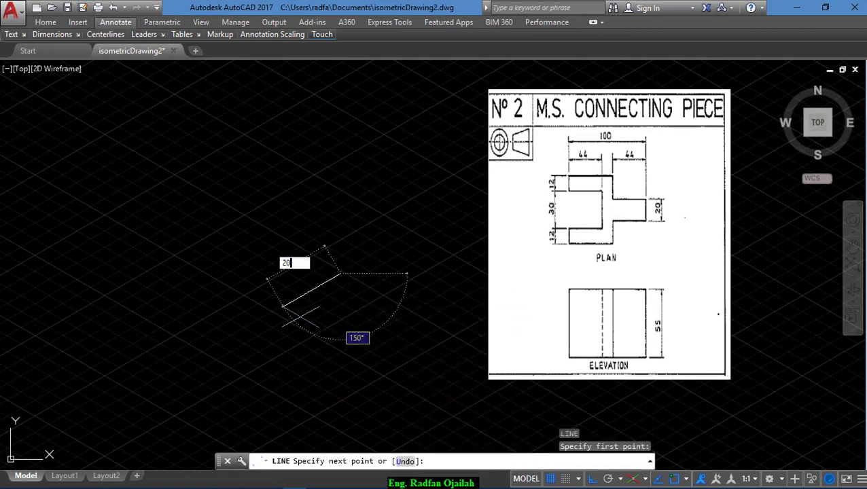
key(Return)
key(Return)
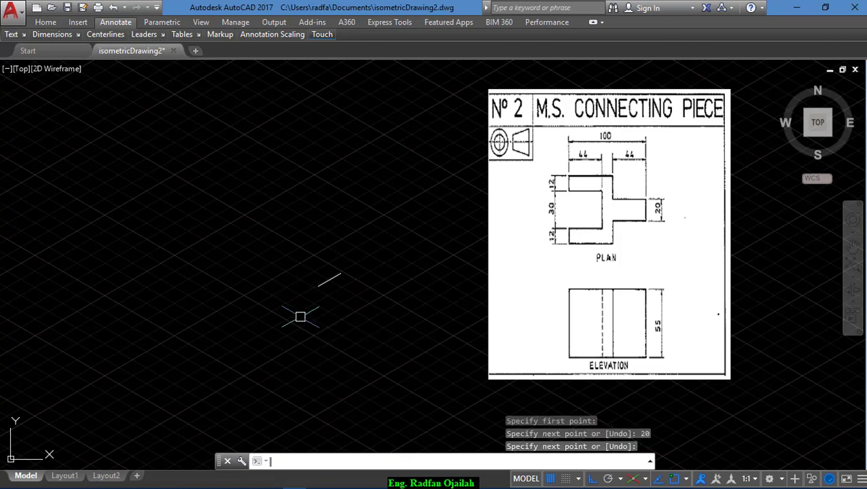
Step: Draw a 44-unit line at 150° from the upper end of the 20-unit line
key(Return)
click(340, 274)
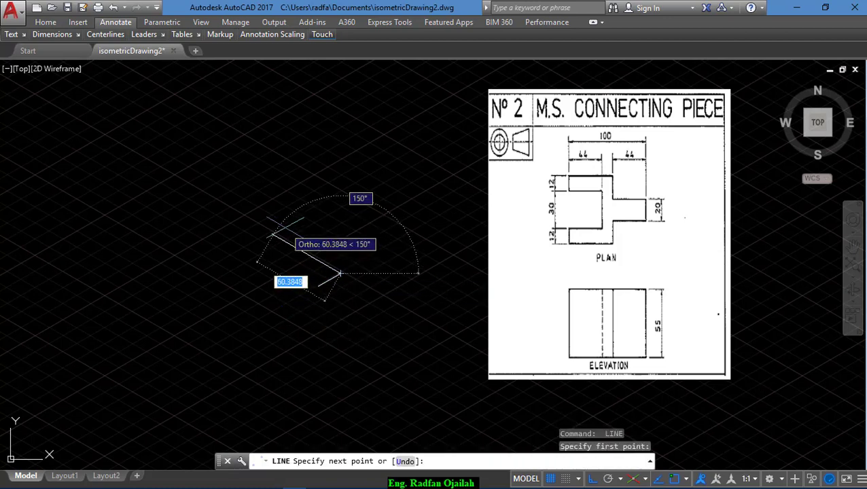
text(4)
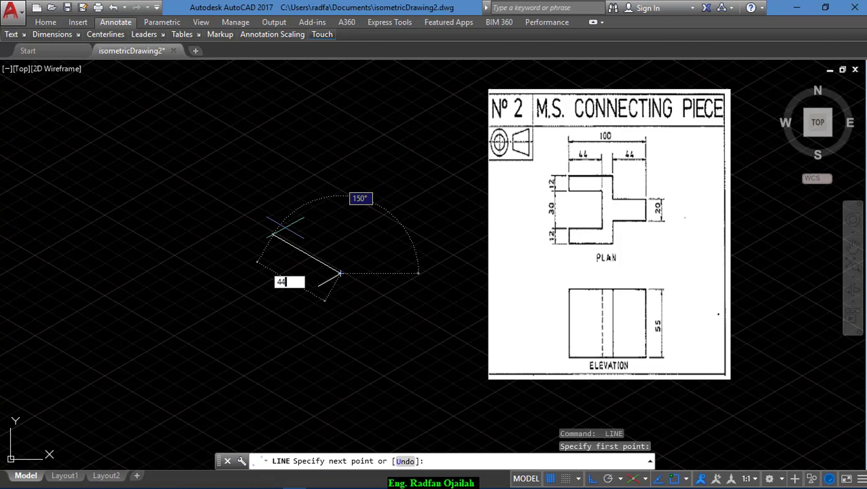
text(4)
key(Return)
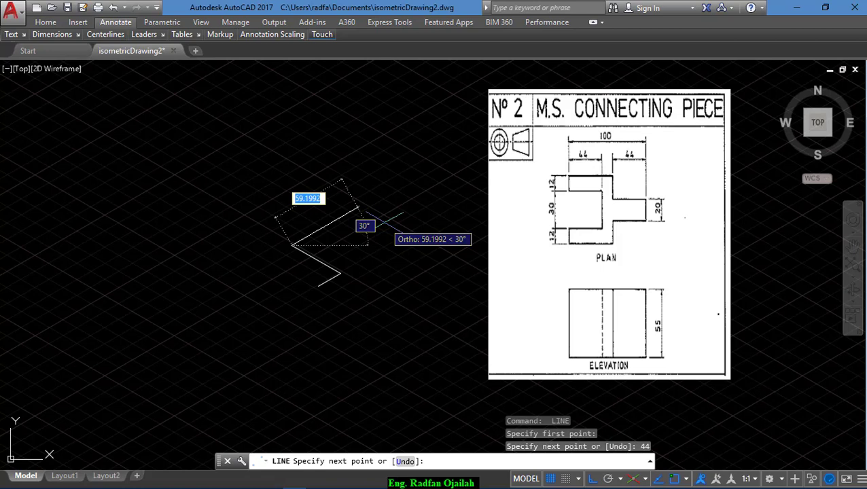
key(Escape)
Step: Copy the 44-unit line from the upper end of the 20-unit line to its lower end
text(c)
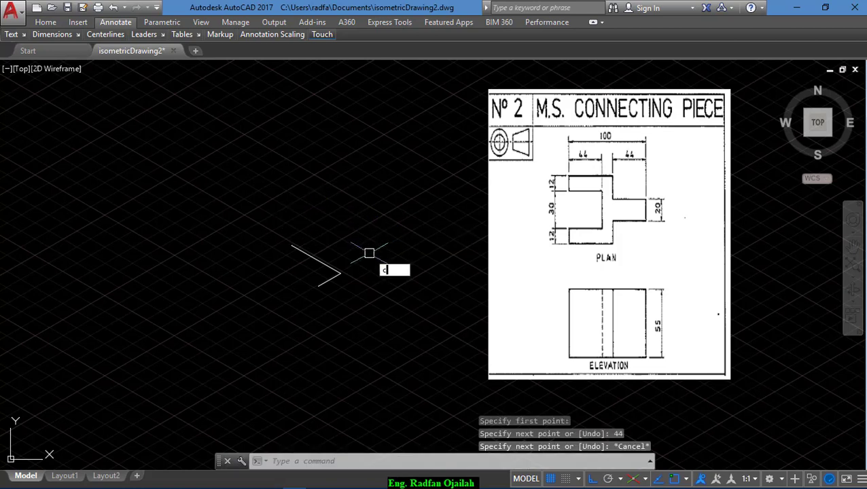
text(o)
key(Return)
click(335, 271)
key(Return)
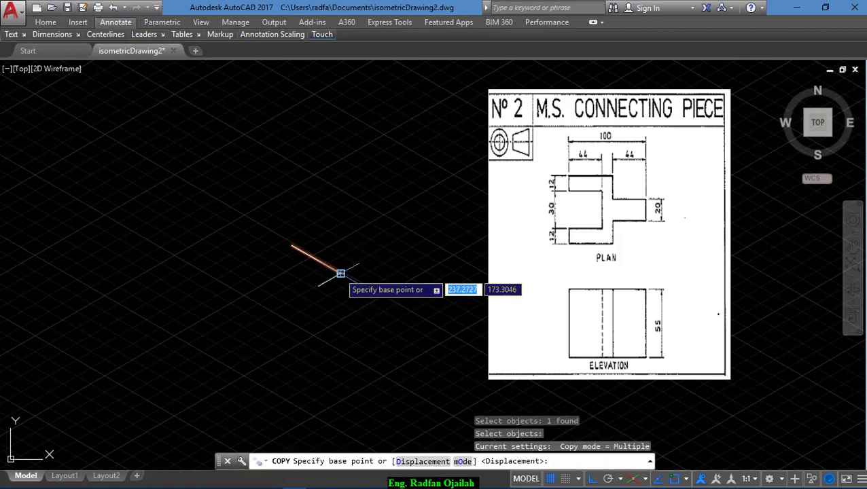
click(340, 273)
click(318, 286)
key(Escape)
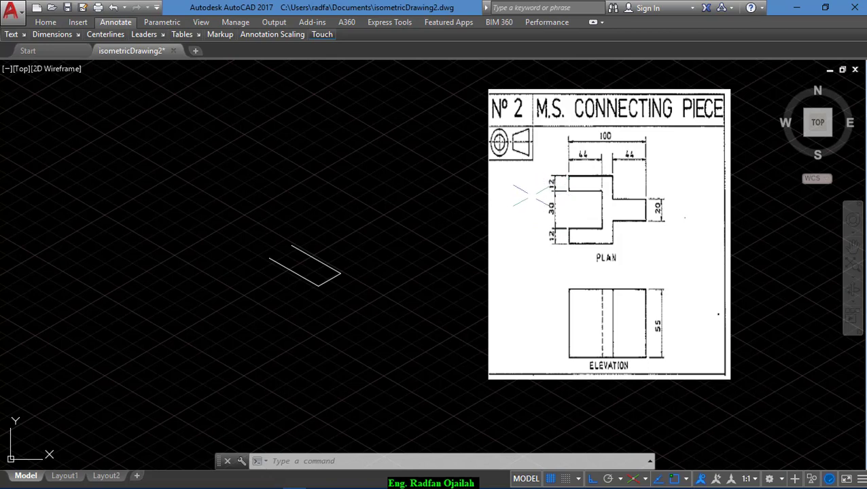
Step: Draw a separate 54-unit line at 210° to the right of the tongue outline
key(Return)
click(411, 257)
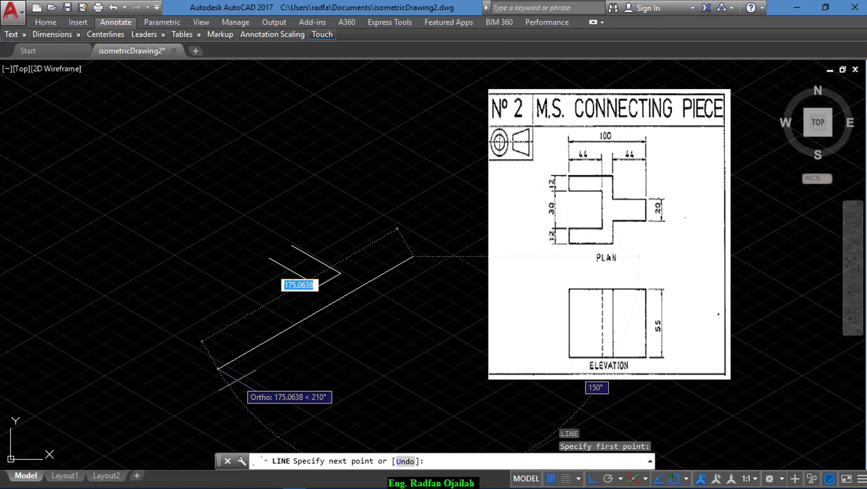
text(54)
key(Return)
key(Return)
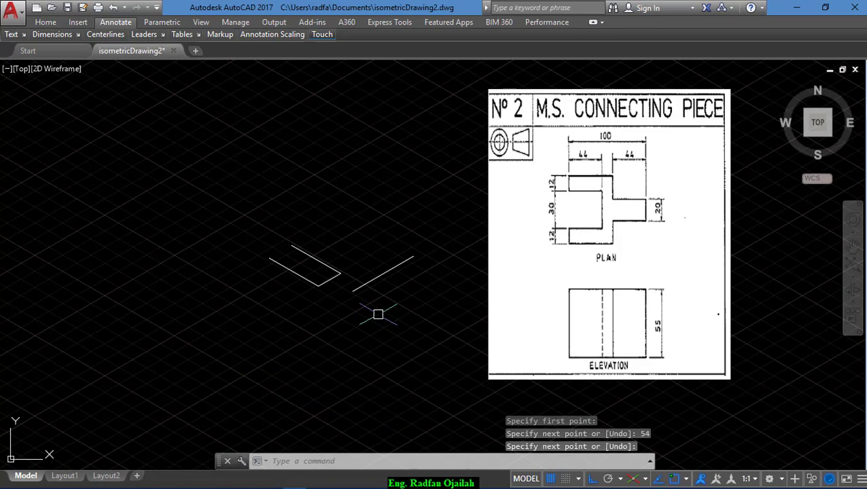
key(Return)
key(Escape)
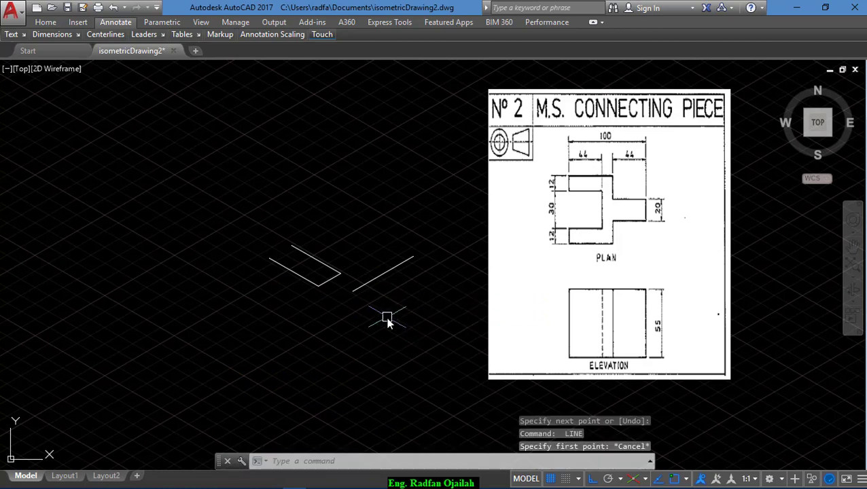
text(m)
key(Return)
click(377, 279)
key(Return)
click(384, 272)
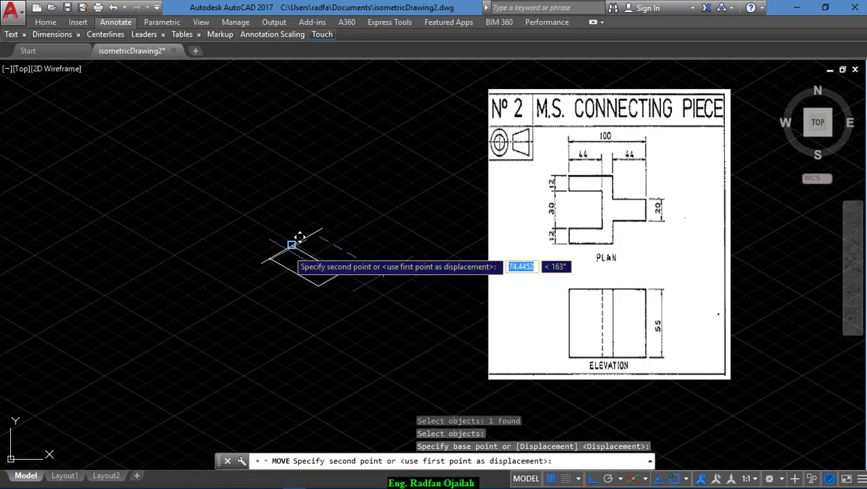
key(Escape)
Step: Move the 54-unit line by its midpoint onto the midpoint of the 20-unit line
key(Return)
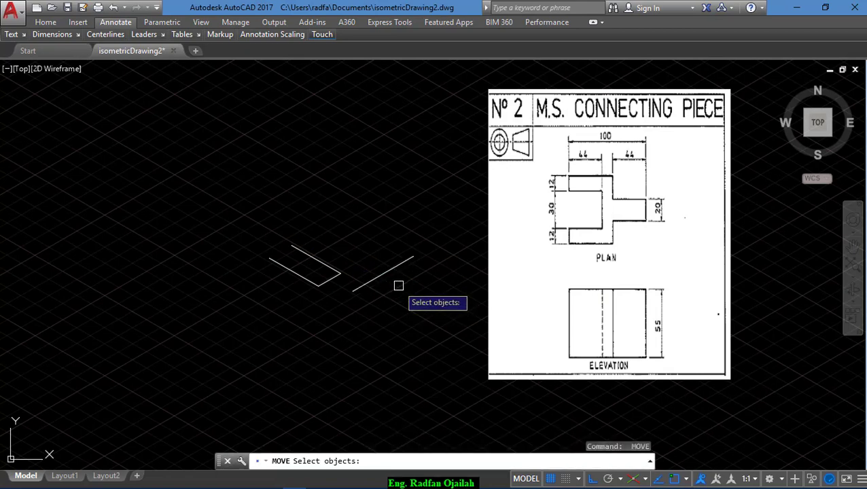
click(387, 271)
key(Return)
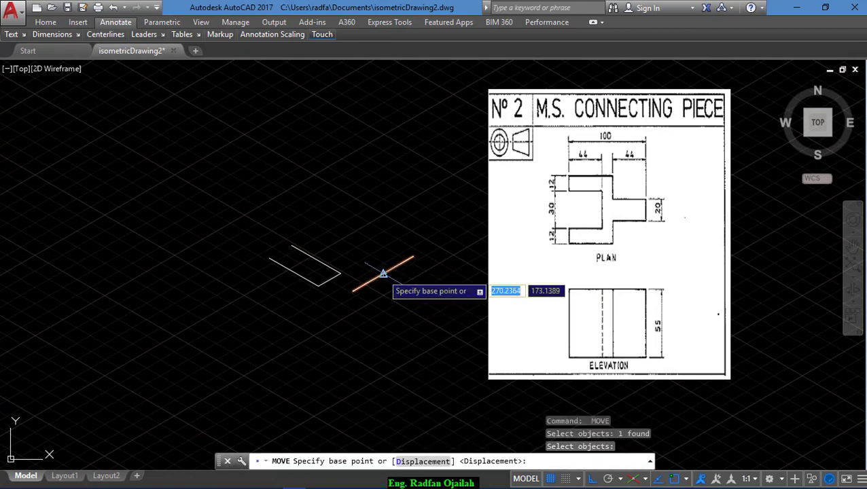
click(383, 273)
click(328, 278)
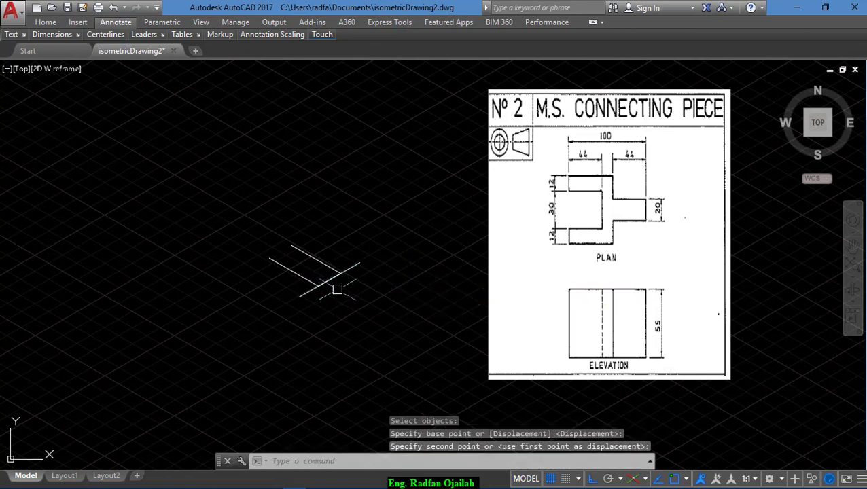
Step: Move the 54-unit line from the 20-unit end of the tongue to the free ends of the two 44-unit lines
key(Return)
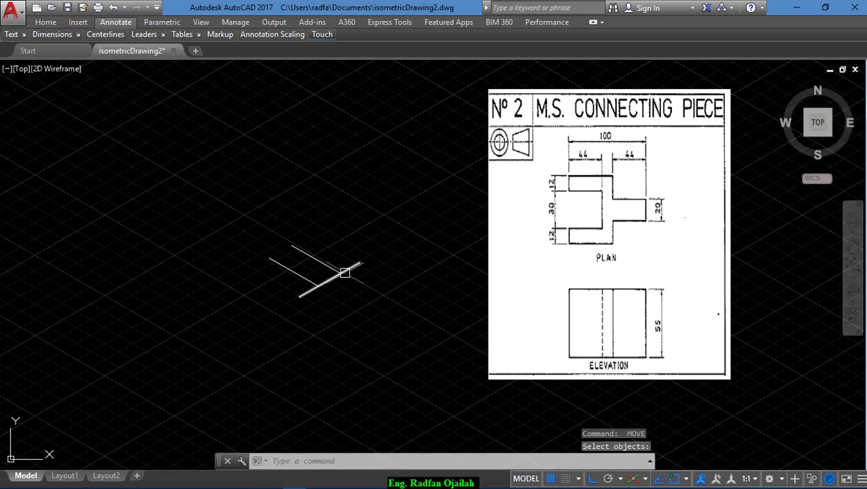
click(345, 272)
key(Return)
click(338, 275)
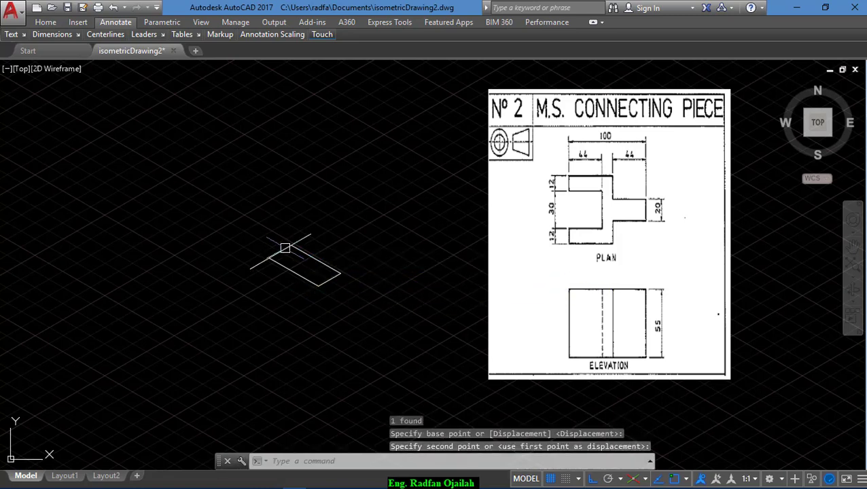
key(Escape)
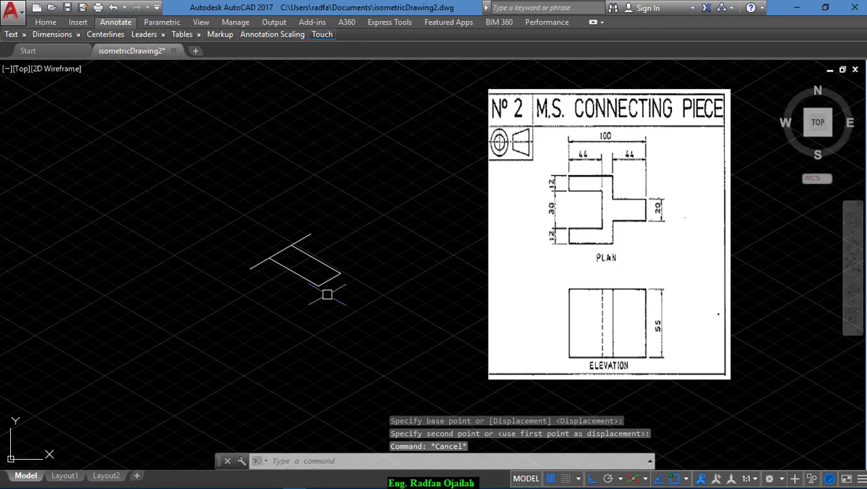
Step: Draw the upper prong's outer edge from the 54-unit line's upper end as consecutive 12- and 44-unit segments at 150°
text(l)
key(Return)
click(310, 235)
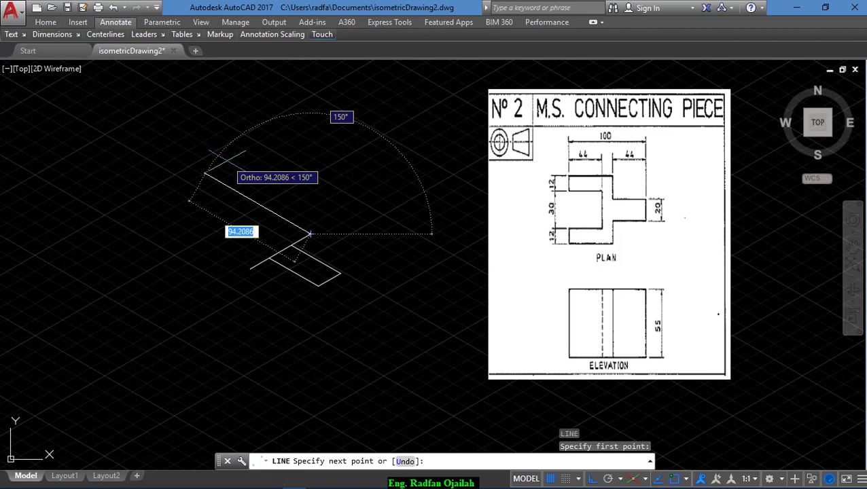
text(2)
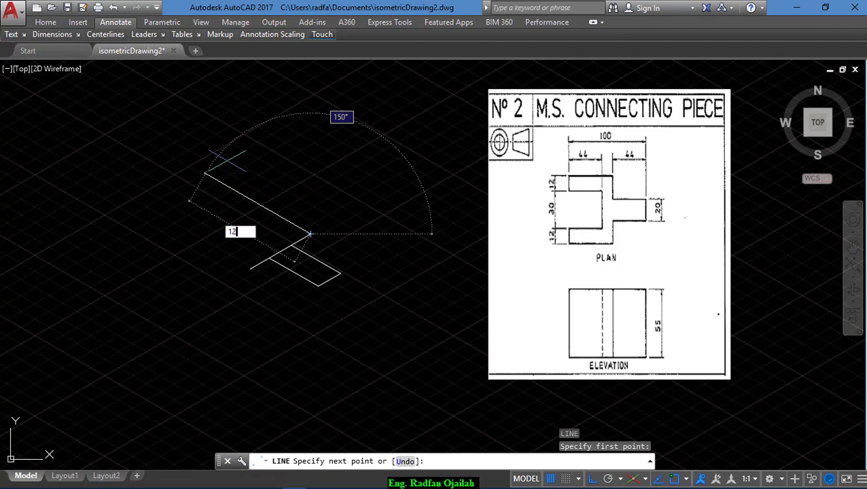
key(Return)
text(4)
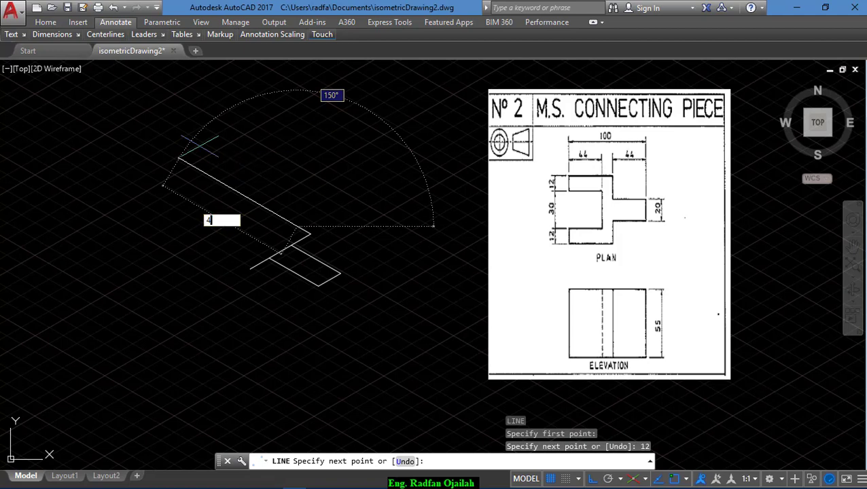
text(4)
key(Return)
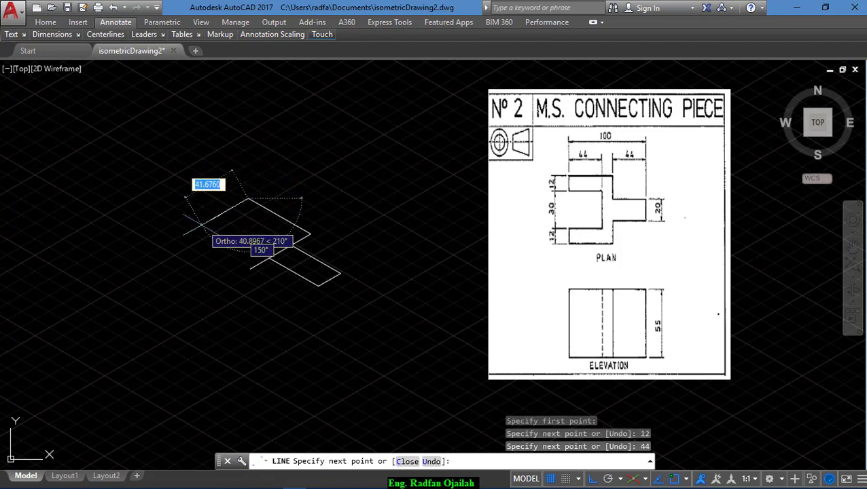
Step: Continue the upper prong with a 12-unit end segment at 210° and a 44-unit inner edge at 330°
text(12)
key(Return)
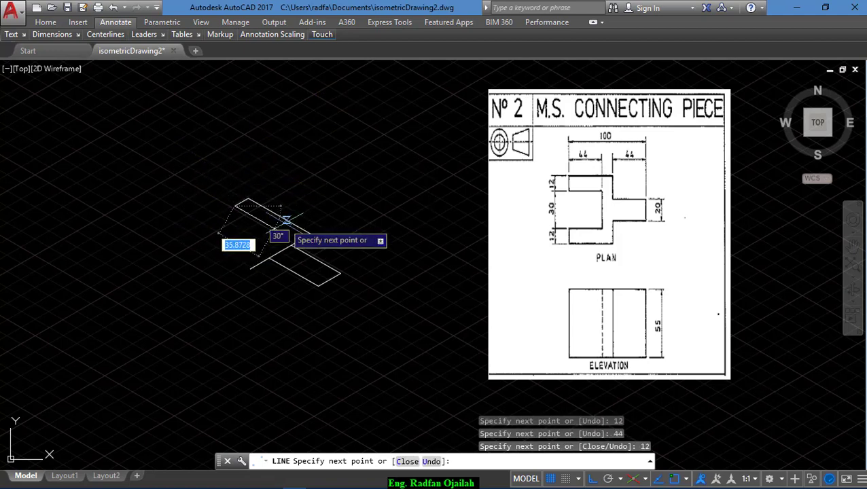
text(44)
key(Return)
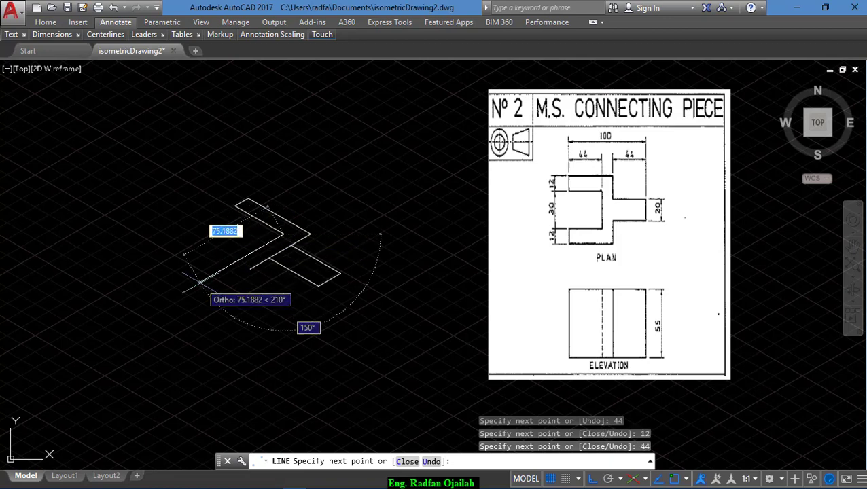
Step: Complete the fork with a 30-unit slot base, 44-unit inner edge, 12-unit prong end and an outer edge to the 54-unit line's lower end
text(30)
key(Return)
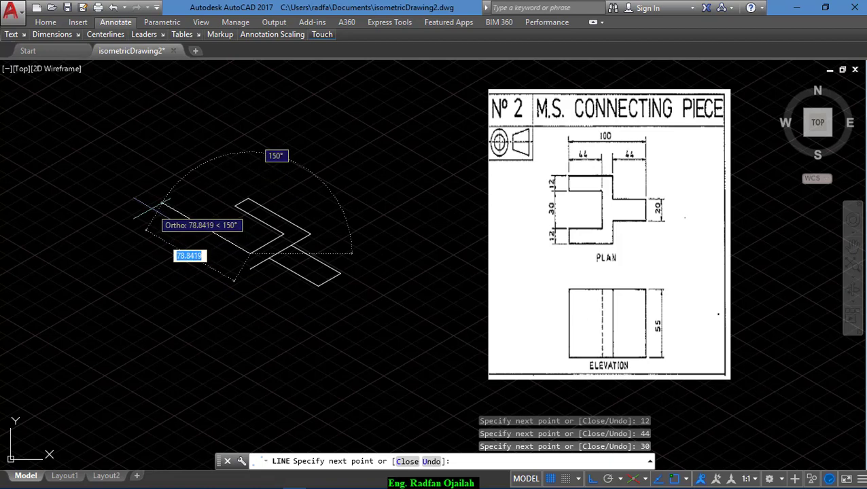
text(44)
key(Return)
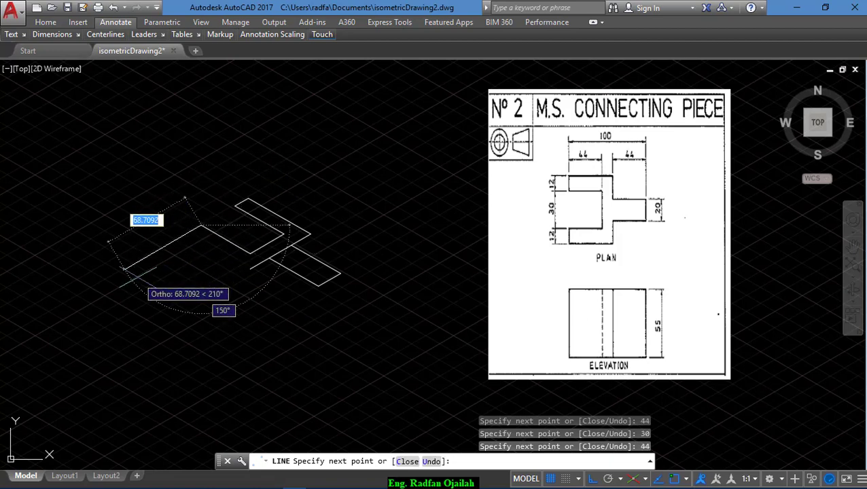
text(12)
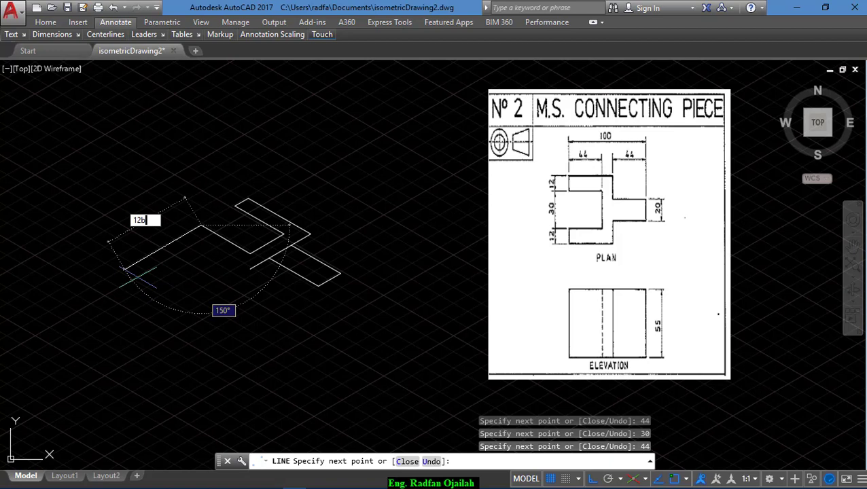
key(Return)
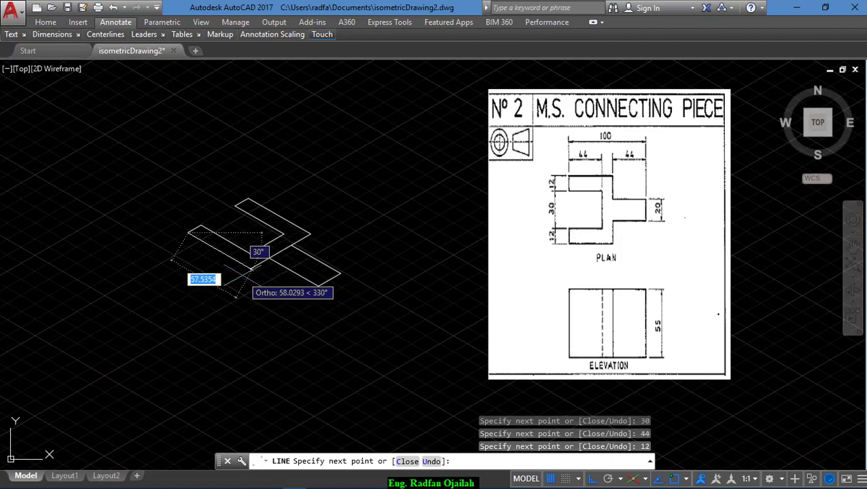
click(250, 269)
key(Return)
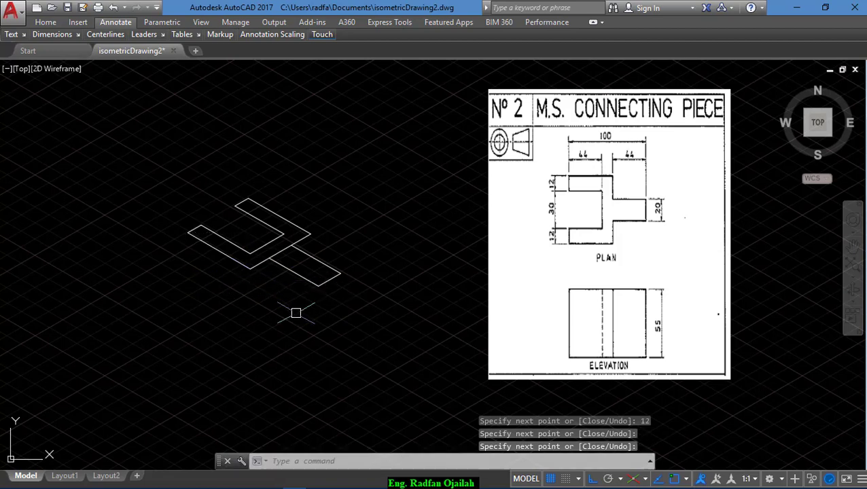
Step: Replace the 54-unit line with two short lines joining the tongue's side edges to the ends of the prongs' outer edges
click(279, 254)
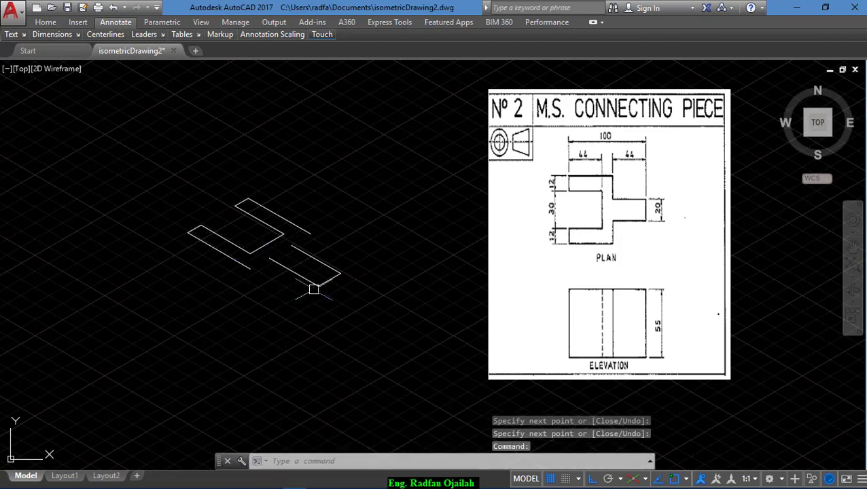
key(Delete)
key(Return)
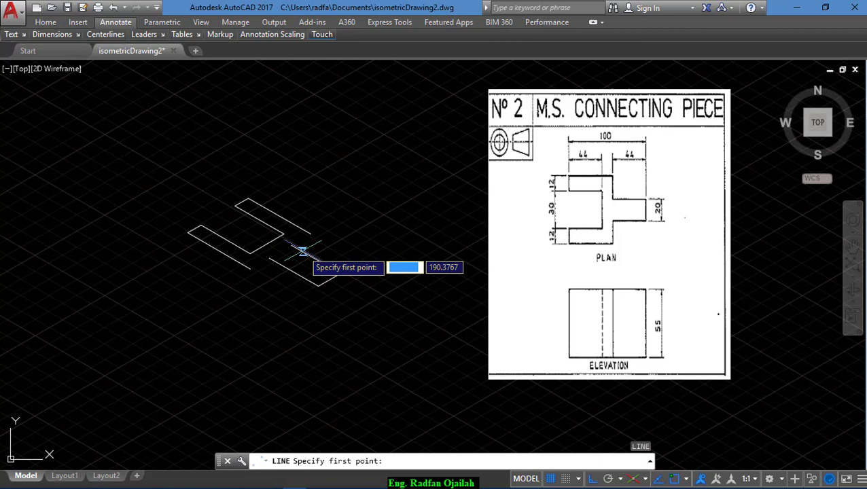
click(292, 244)
click(311, 235)
key(Return)
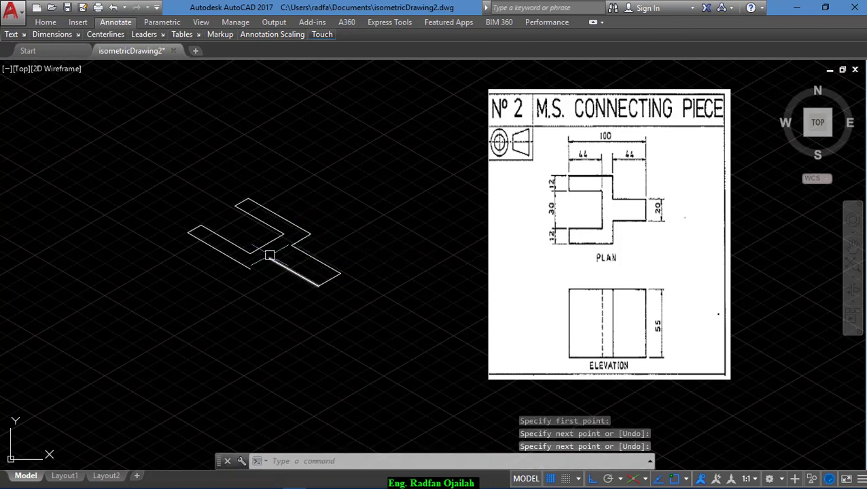
key(Return)
click(250, 269)
key(Return)
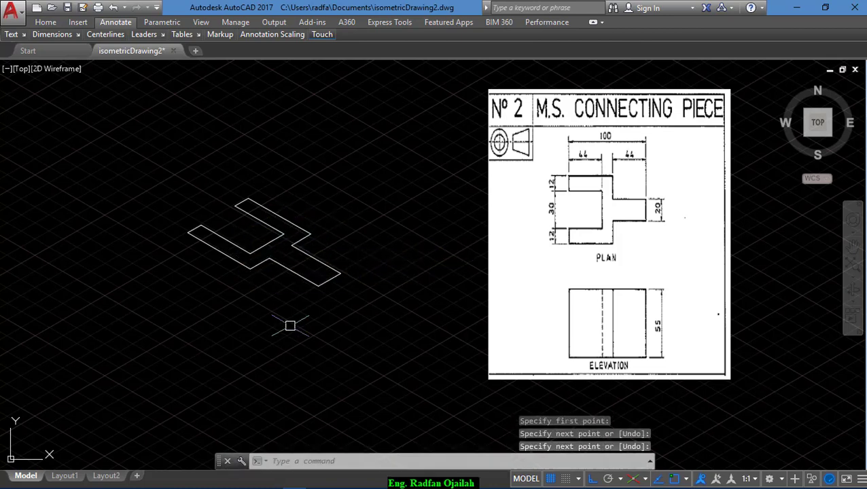
Step: Shrink the reference drawing image by its lower corner while keeping its opposite corner in place
click(687, 331)
click(686, 393)
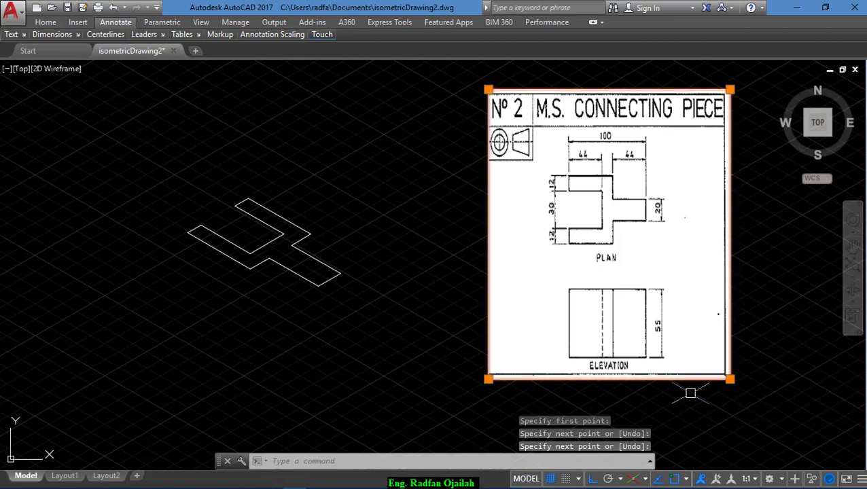
click(729, 379)
click(646, 326)
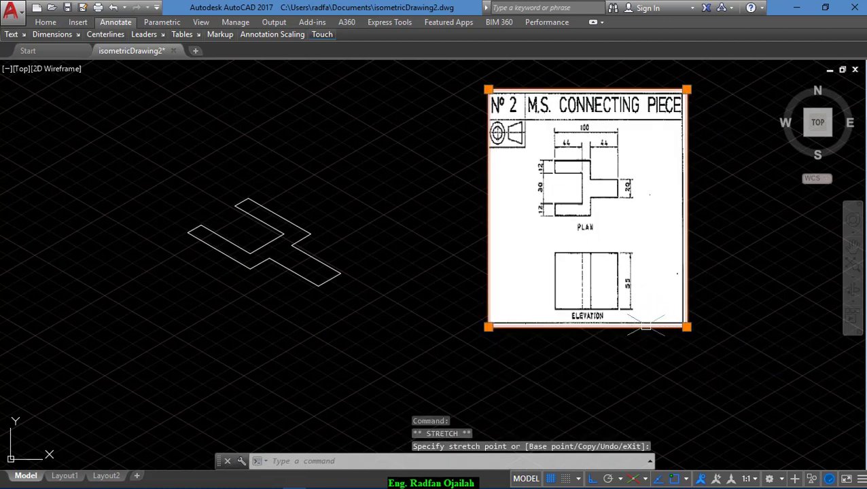
Step: Turn off ortho mode during a Move and place the reference image closer to the isometric outline
text(m)
key(Return)
click(580, 284)
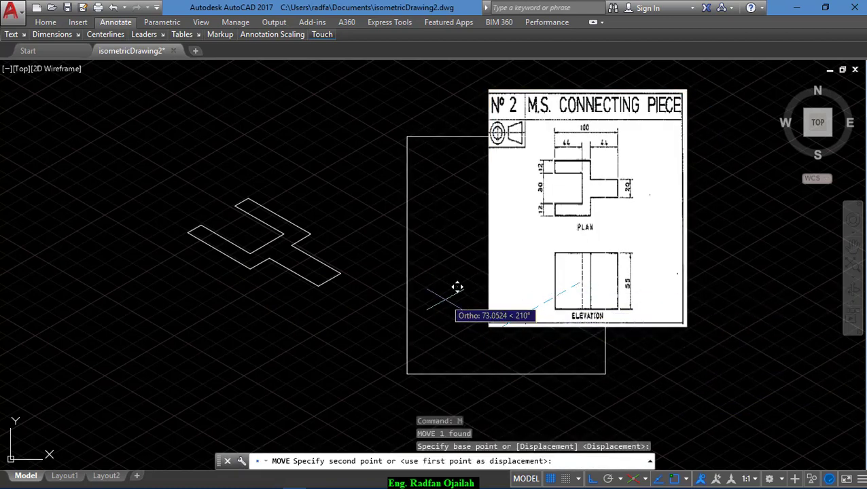
click(592, 479)
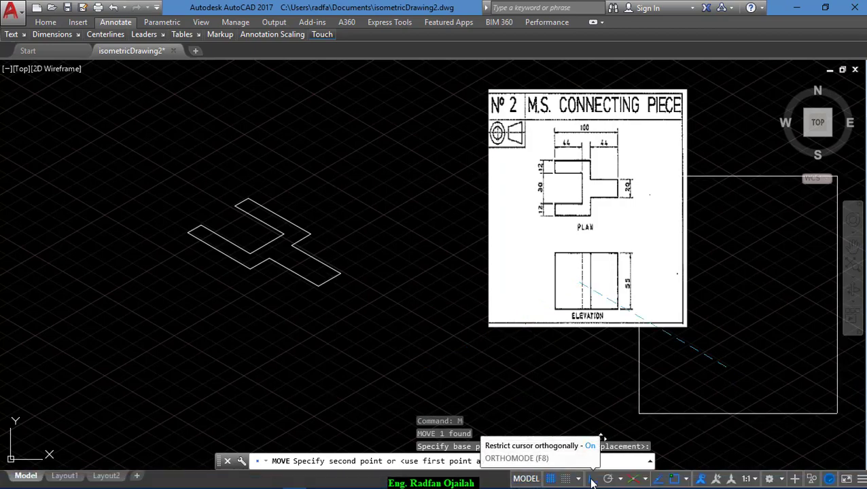
click(476, 261)
Step: Frame the isometric outline and the reference drawing side by side for checking the plan and elevation dimensions
scroll(659, 262, down, 2)
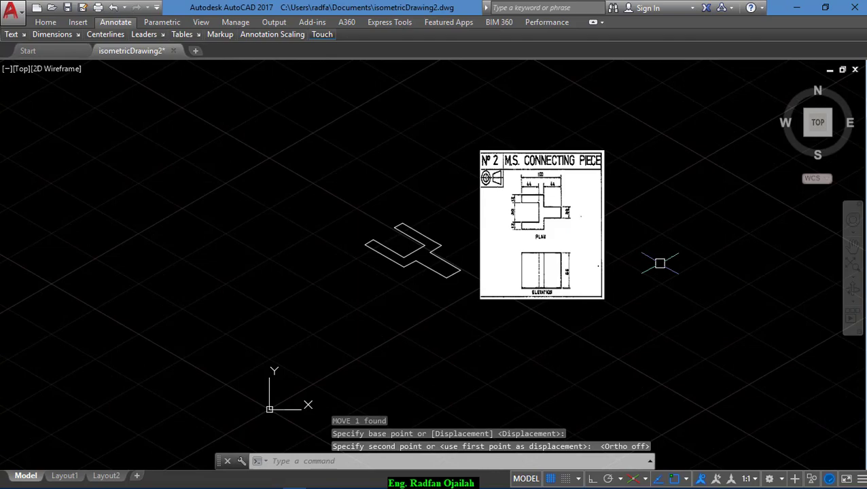
scroll(408, 272, up, 3)
scroll(257, 360, down, 2)
scroll(333, 310, up, 2)
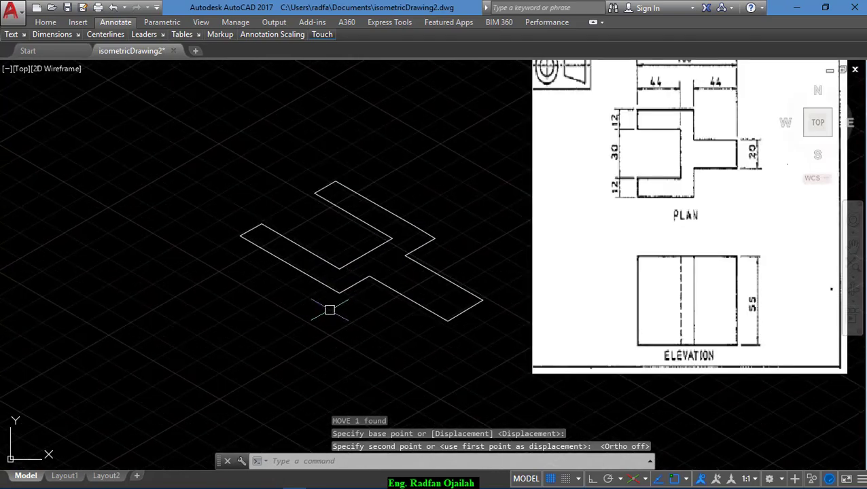
scroll(308, 328, down, 2)
scroll(313, 319, up, 3)
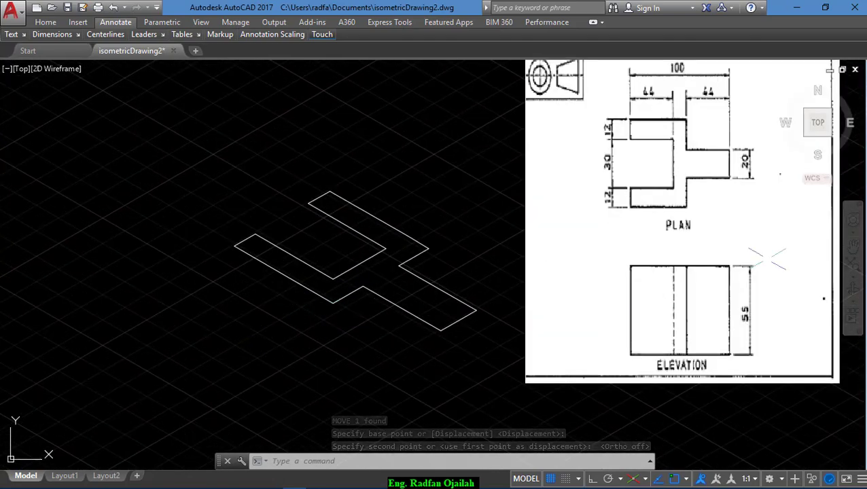
click(854, 247)
mouse_move(764, 257)
mouse_down()
mouse_move(732, 281)
mouse_move(719, 310)
mouse_up()
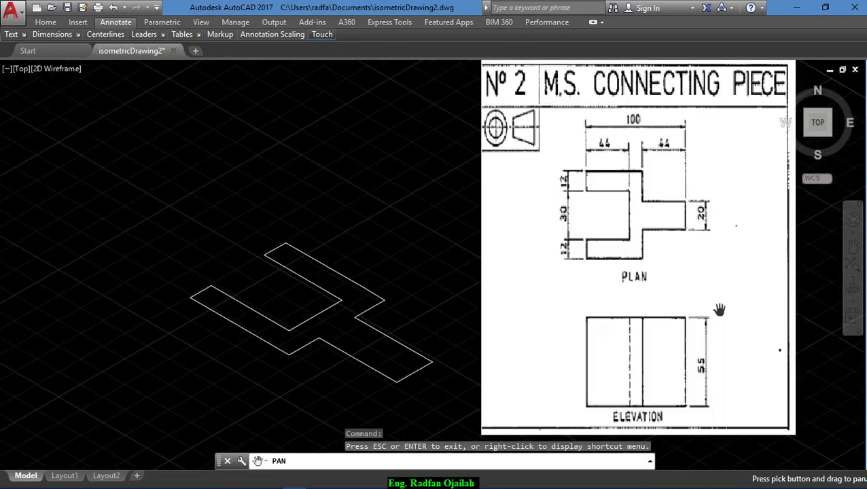
key(Escape)
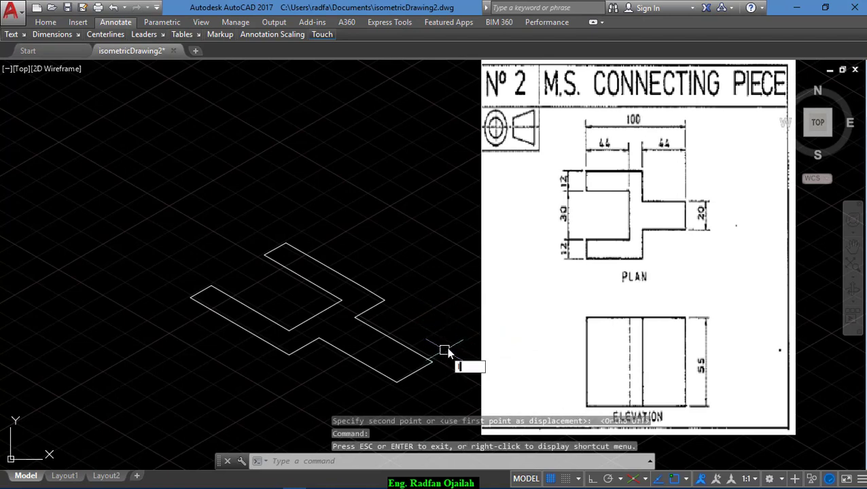
text(l)
key(Return)
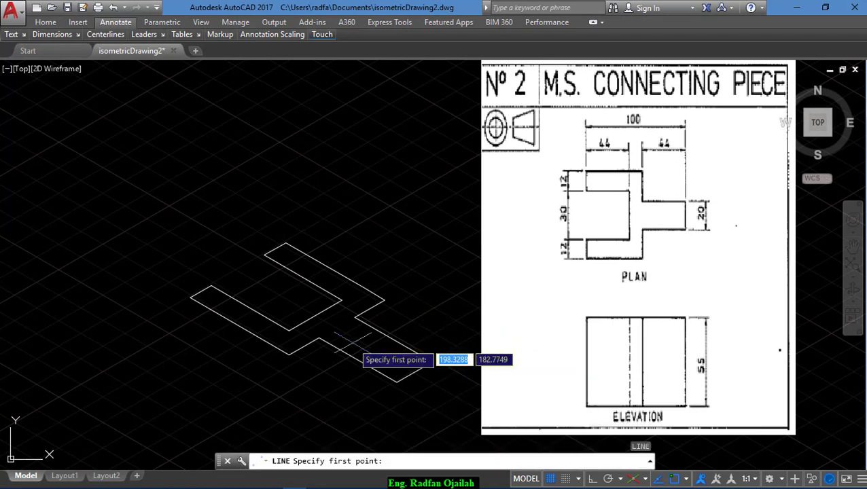
click(289, 354)
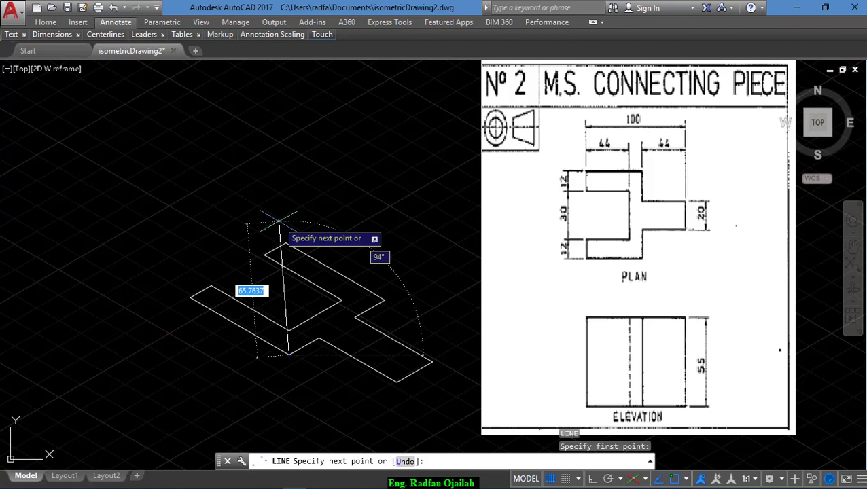
key(Escape)
Step: Turn ortho mode on and draw a 55-unit vertical line on the right isoplane from the lower prong's outer shoulder corner
click(592, 477)
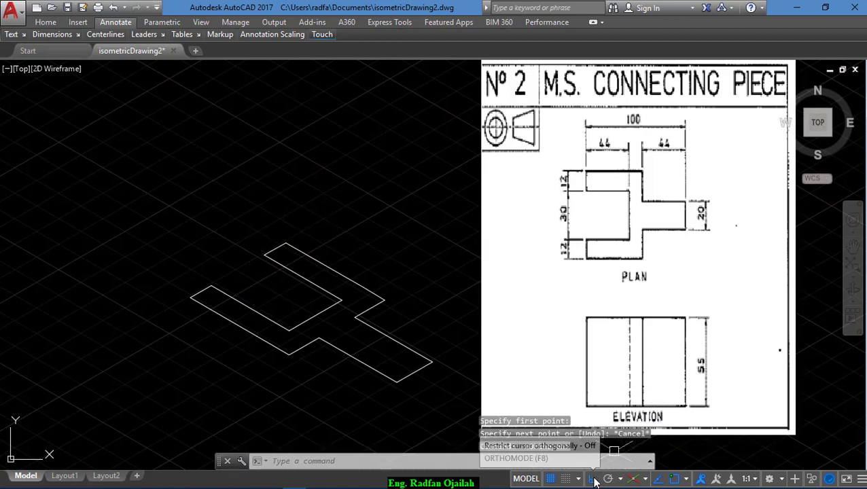
text(l)
key(Return)
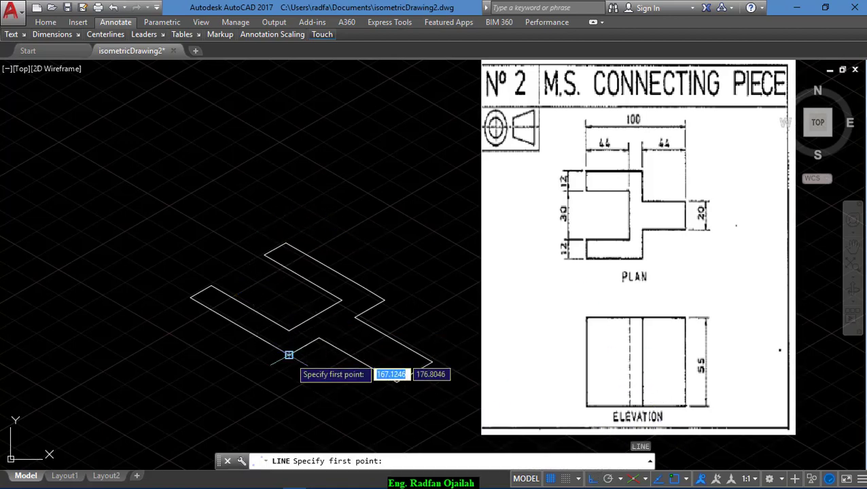
click(289, 355)
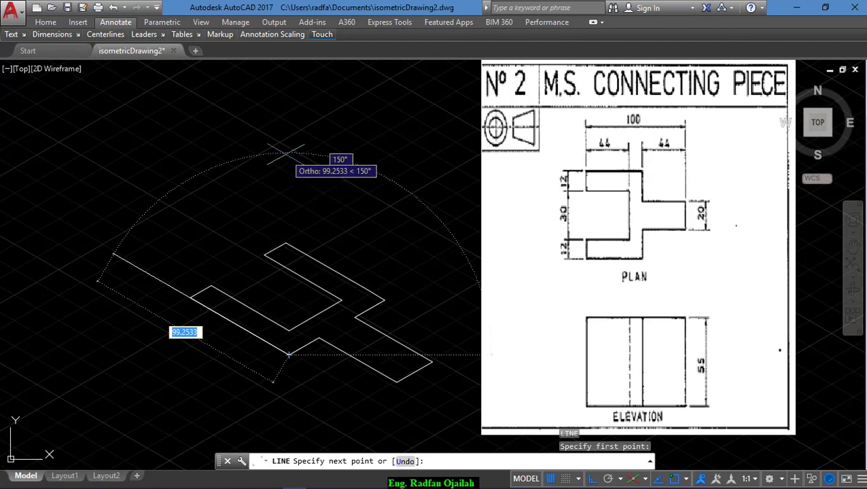
key(F5)
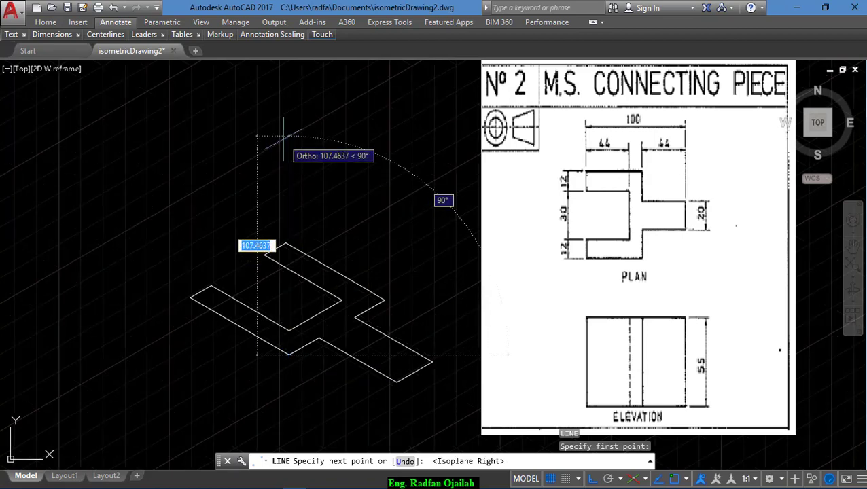
text(55)
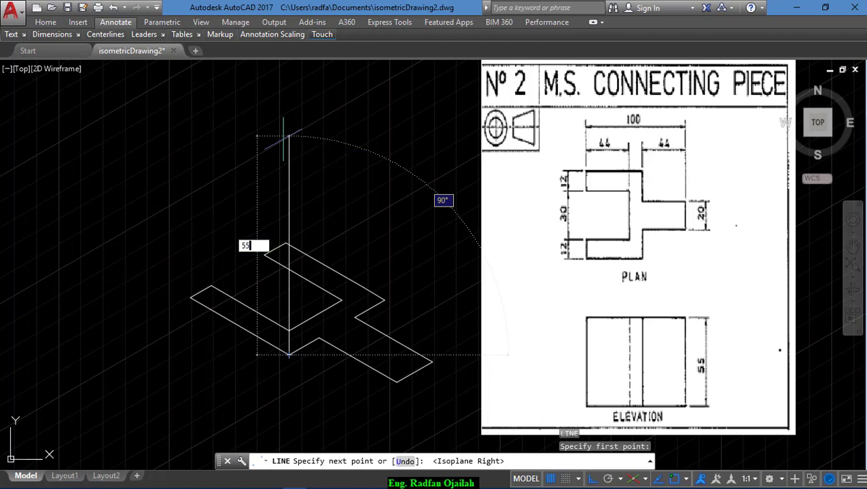
key(Return)
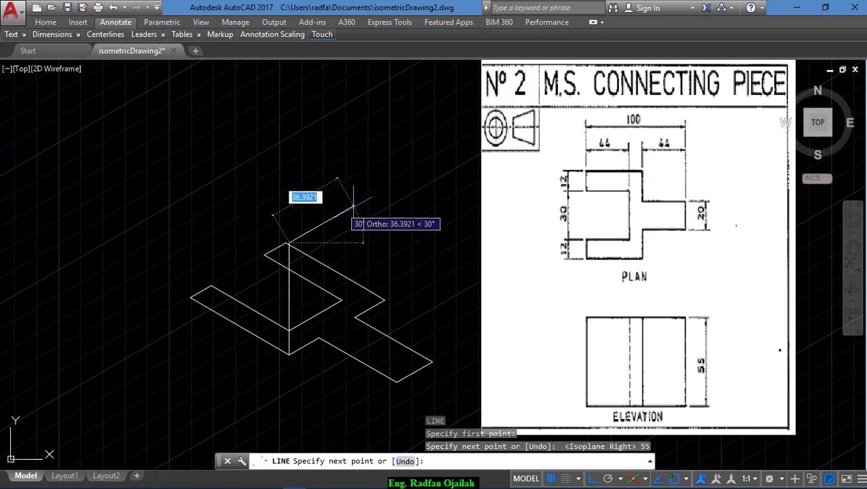
key(Return)
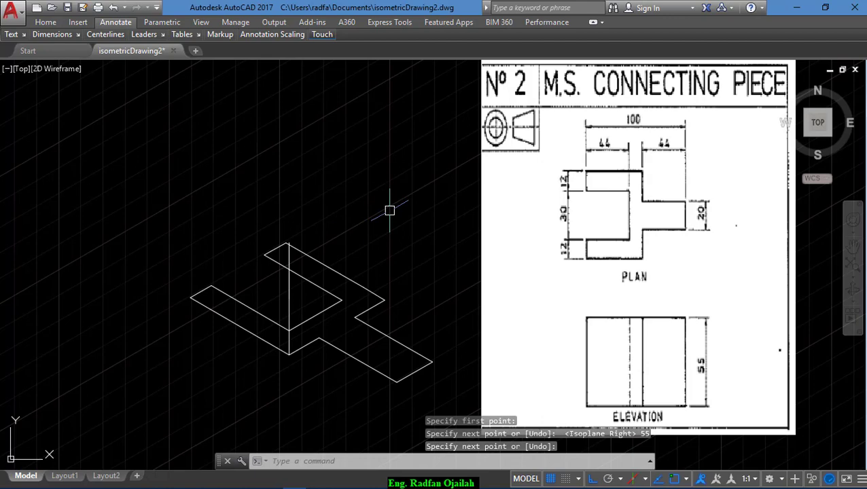
Step: Copy the plan outline, except the slot edges and the upper prong's end, from the vertical line's lower end to its upper end
text(co)
key(Return)
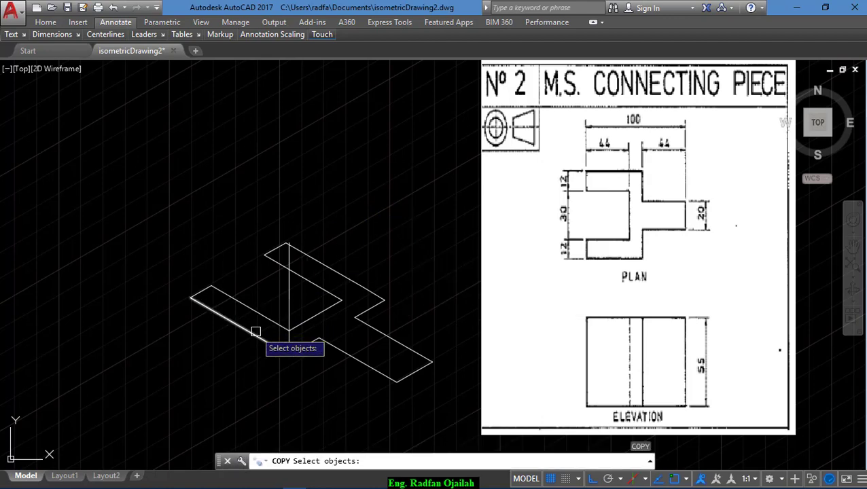
click(254, 327)
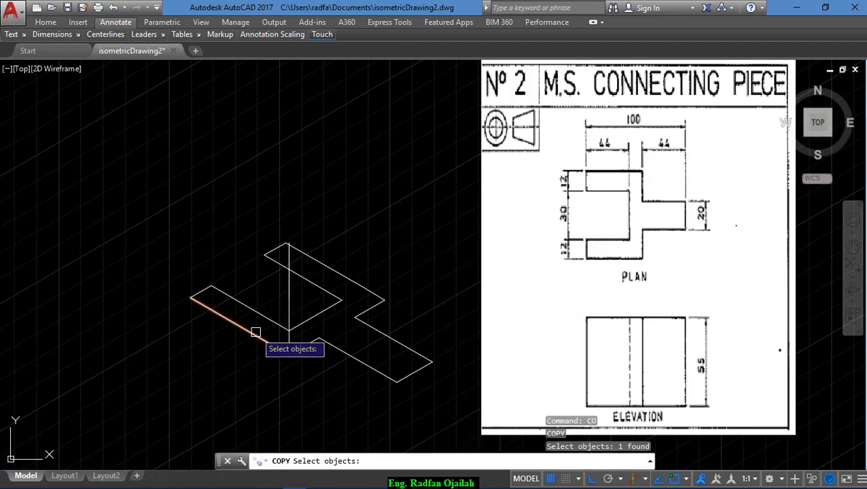
click(202, 291)
click(313, 340)
click(333, 346)
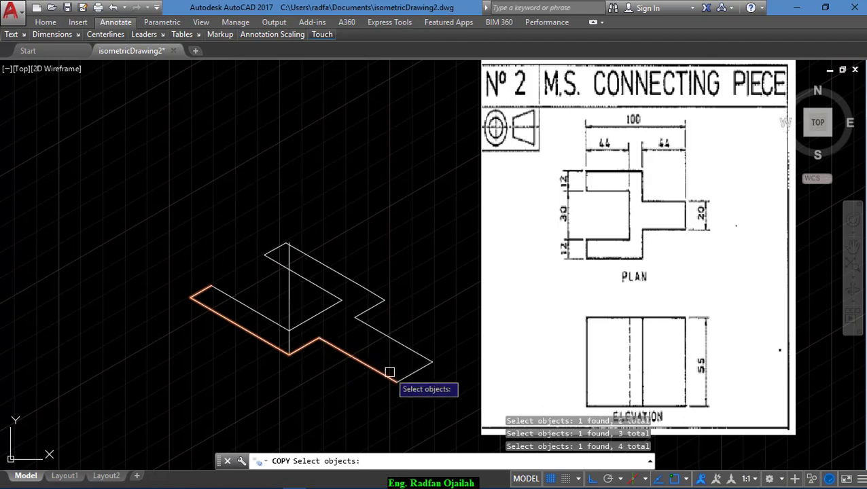
click(406, 376)
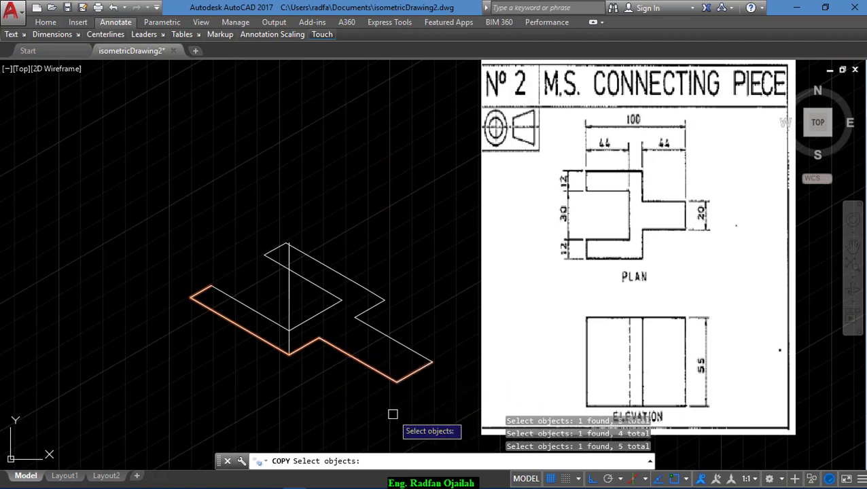
click(366, 284)
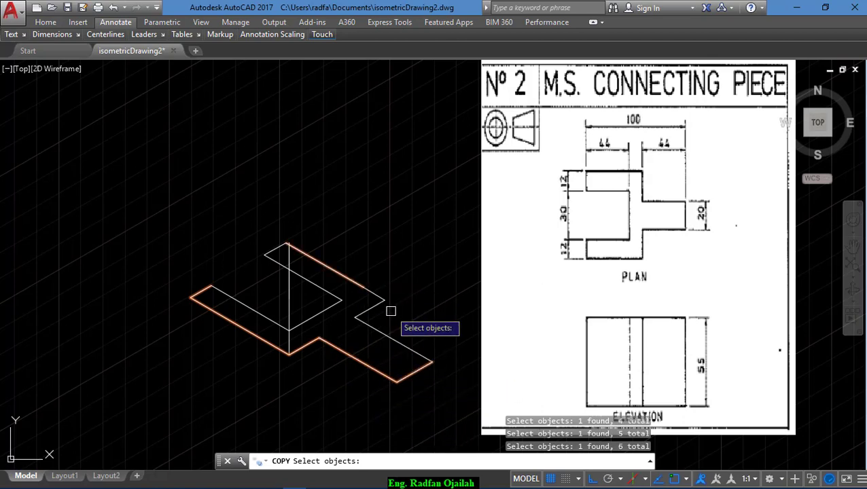
click(376, 293)
click(373, 309)
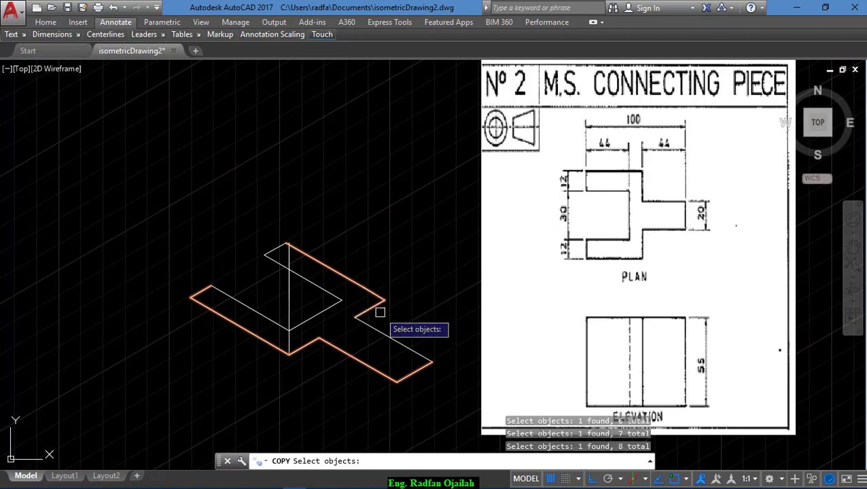
click(417, 337)
click(411, 346)
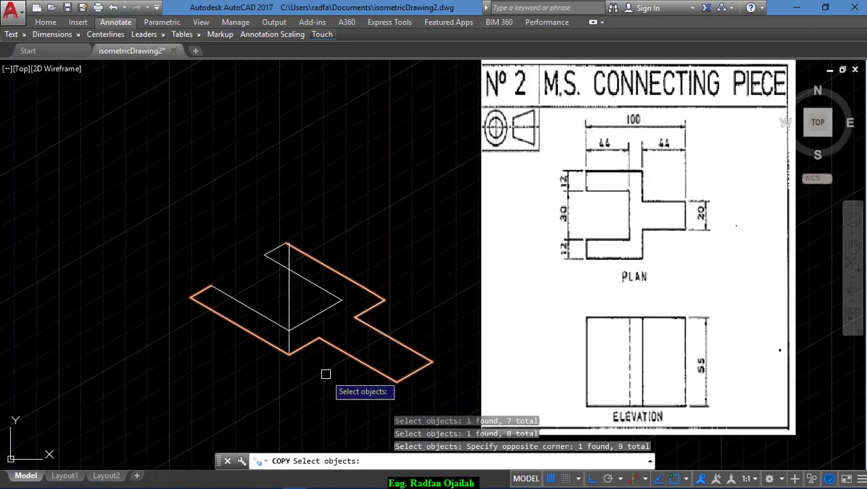
key(Return)
click(289, 355)
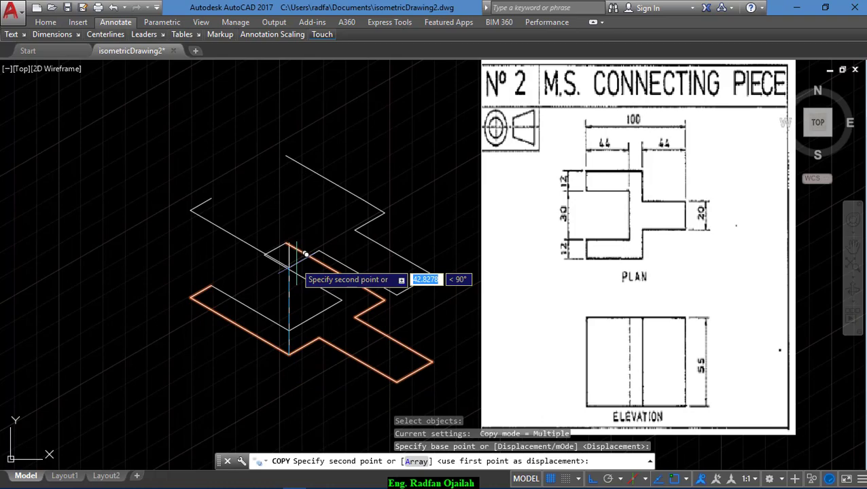
scroll(310, 211, up, 5)
click(310, 197)
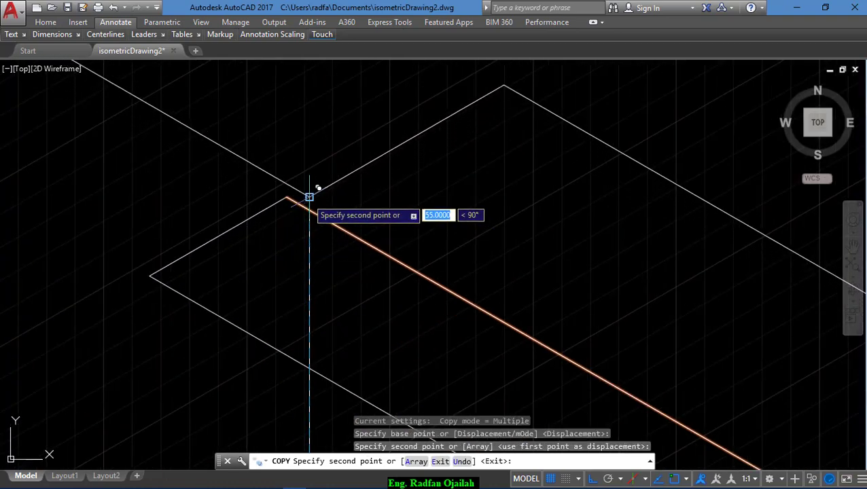
scroll(311, 199, down, 6)
key(Escape)
scroll(302, 219, up, 3)
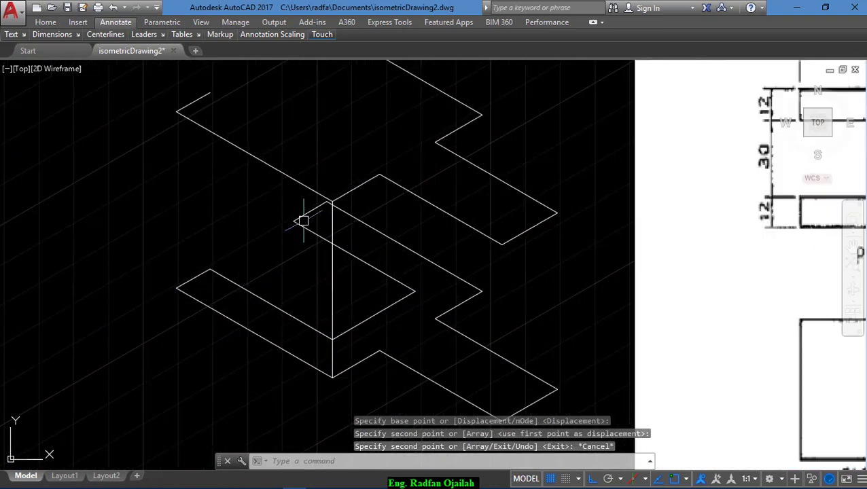
scroll(300, 244, down, 2)
scroll(300, 236, up, 4)
scroll(299, 236, down, 2)
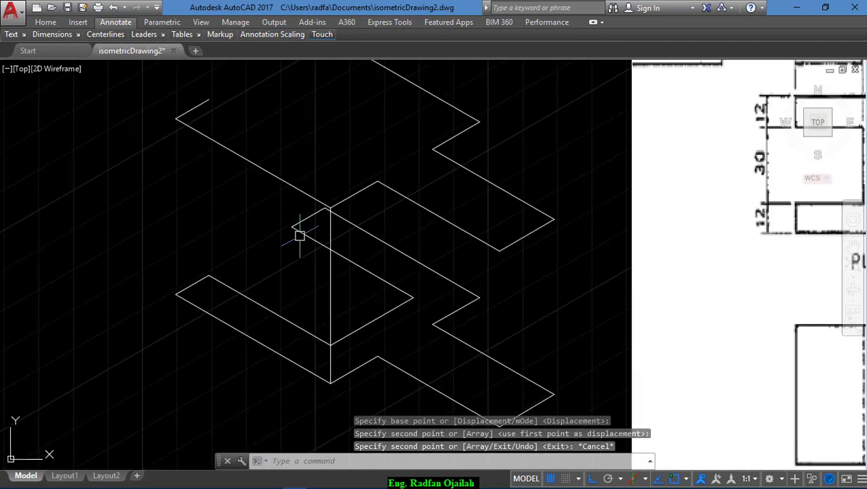
click(304, 233)
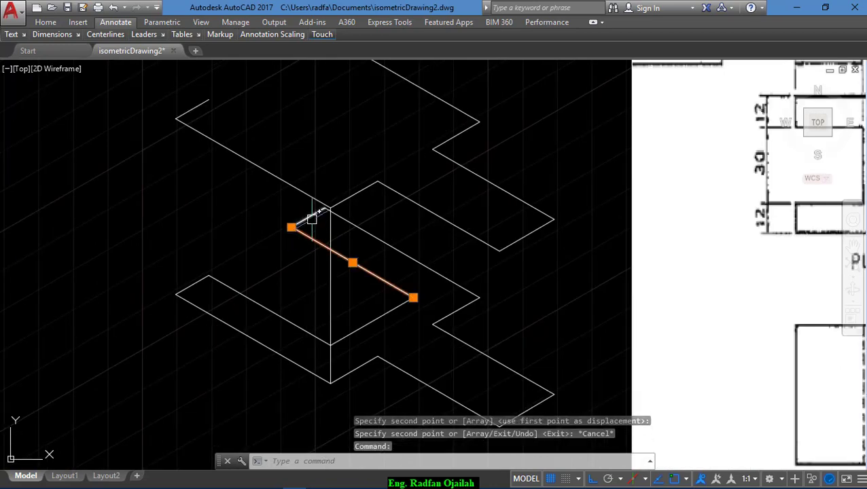
key(Escape)
scroll(322, 303, down, 1)
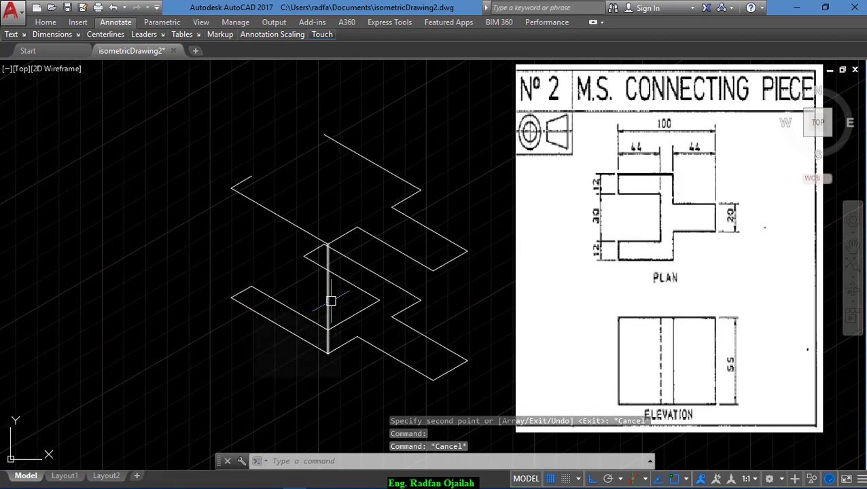
Step: Move the upper prong's inner slot edge from the vertical line's lower end to its upper end
text(m)
key(Return)
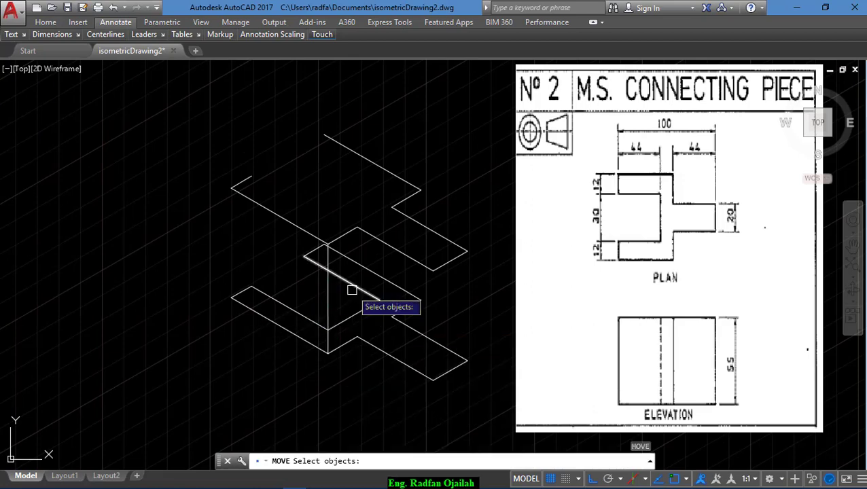
click(352, 290)
key(Return)
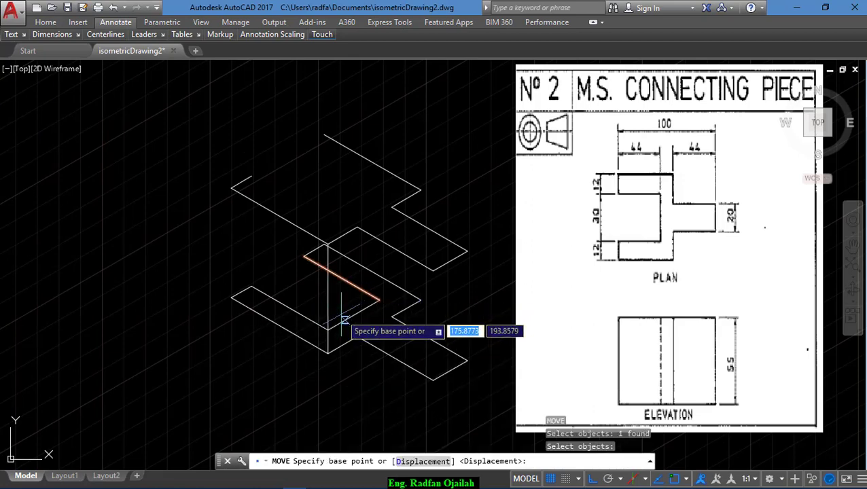
click(327, 353)
scroll(326, 238, up, 5)
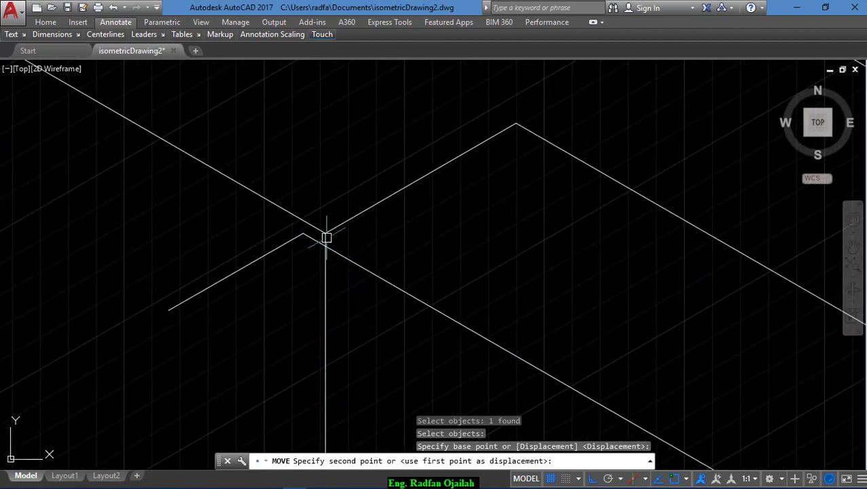
click(326, 238)
scroll(331, 267, down, 3)
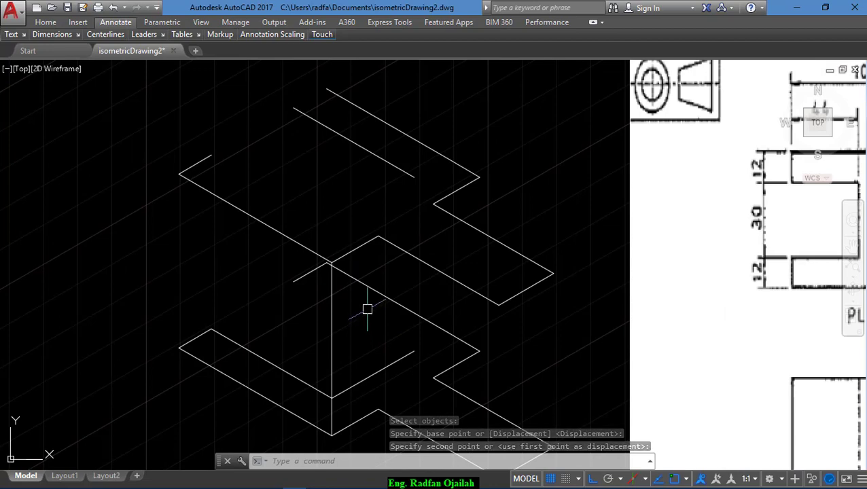
Step: Erase the upper prong's long outer edge segment, its end edge and the slot's end edge from the bottom outline
click(386, 298)
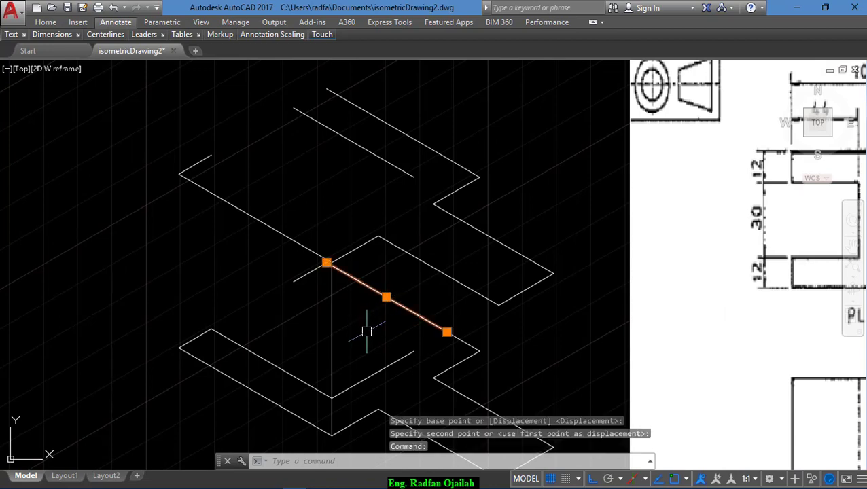
key(Delete)
click(376, 371)
key(Delete)
scroll(387, 318, down, 2)
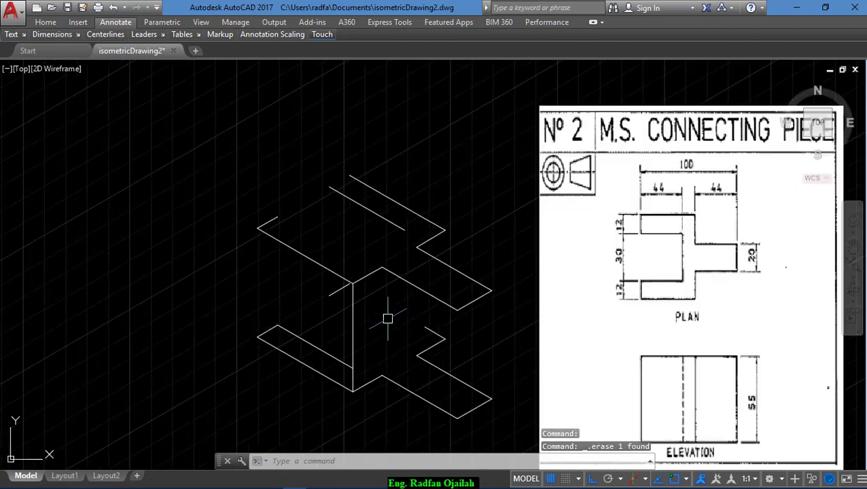
scroll(387, 319, down, 2)
scroll(342, 304, up, 3)
click(366, 318)
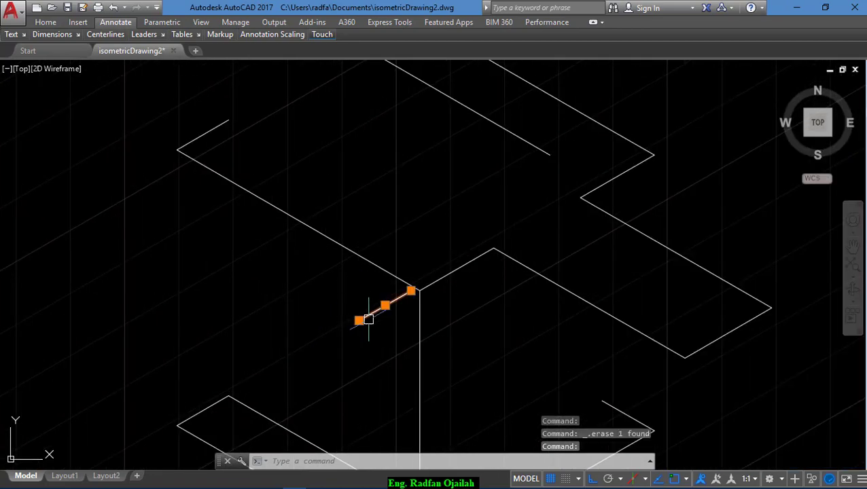
key(Delete)
scroll(395, 328, down, 2)
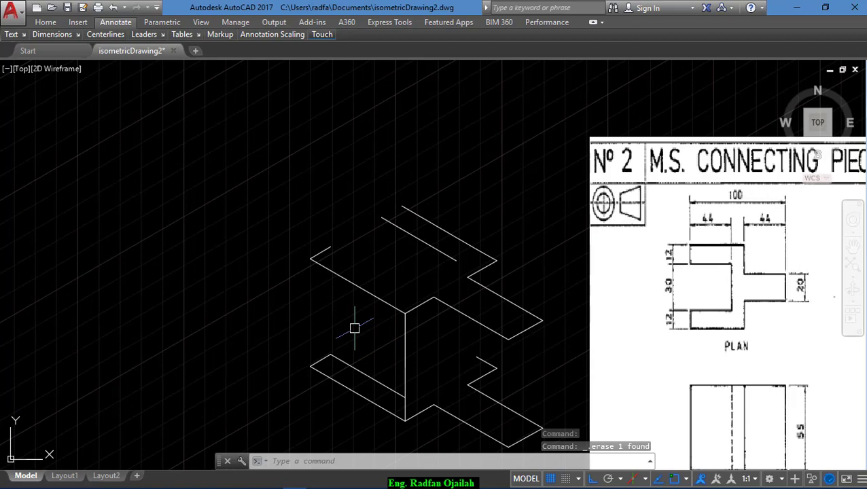
Step: Copy the vertical edge by its upper end to the lower prong's outer end corner and the upper prong's inner end corner
text(co)
key(Return)
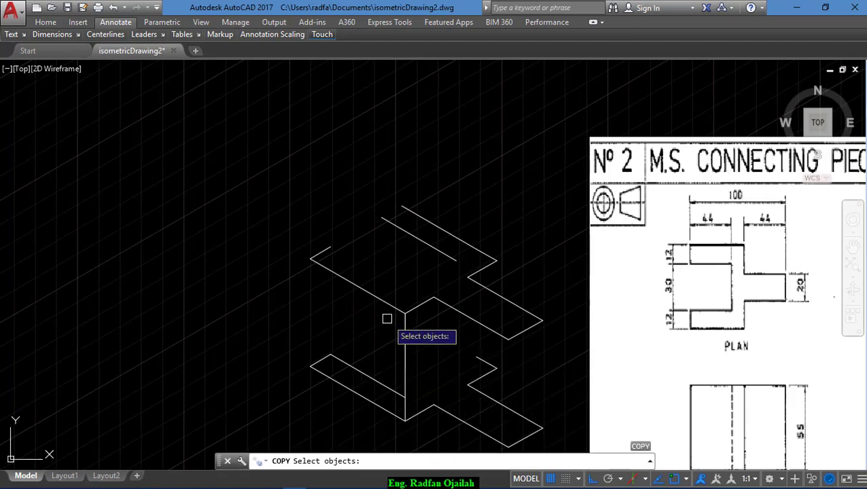
click(405, 325)
key(Return)
click(405, 314)
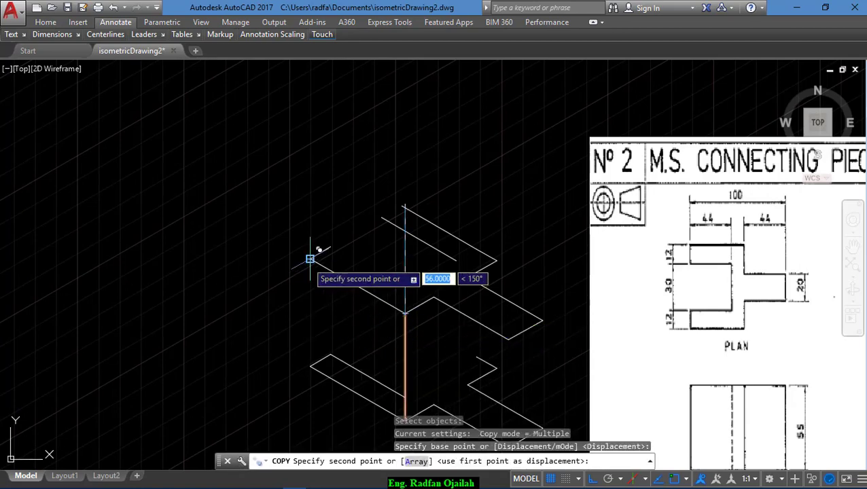
click(381, 218)
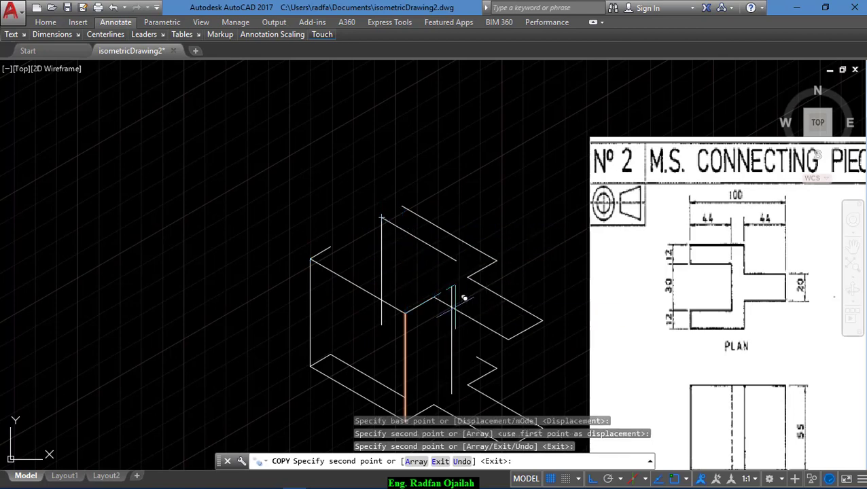
key(Escape)
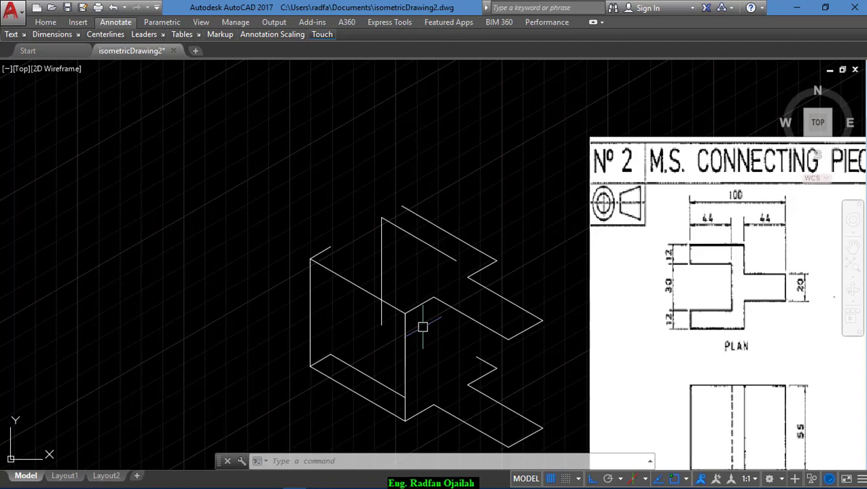
Step: Copy the lower prong's inner slot edge from the bottom outline up to the matching corner of the top outline
text(o)
key(Return)
click(360, 371)
key(Return)
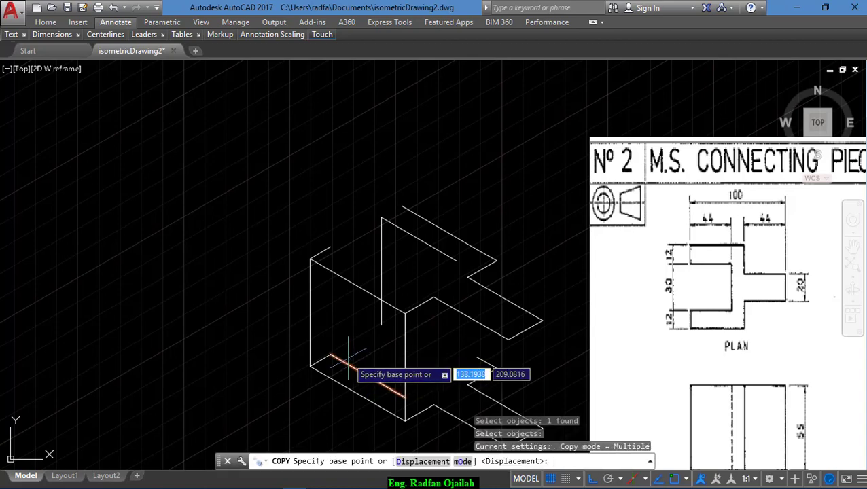
click(330, 355)
click(330, 247)
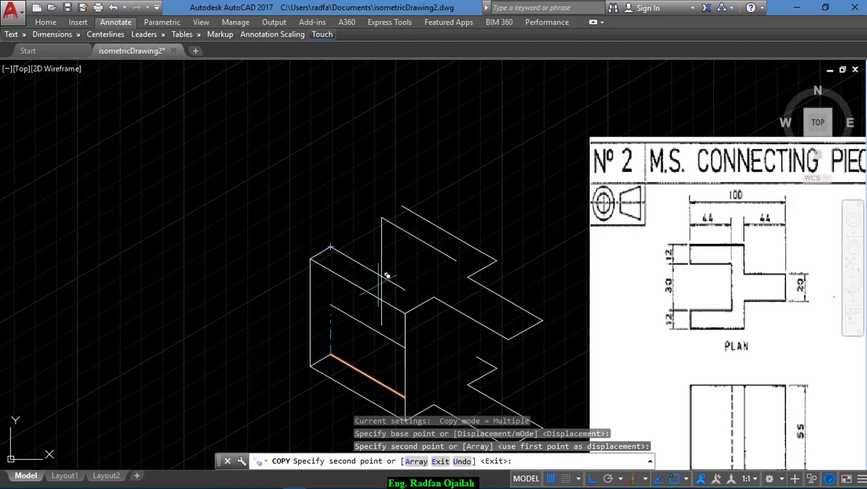
key(Escape)
Step: Draw lines closing the slot's end and the upper prong's end on the top outline
text(l)
key(Return)
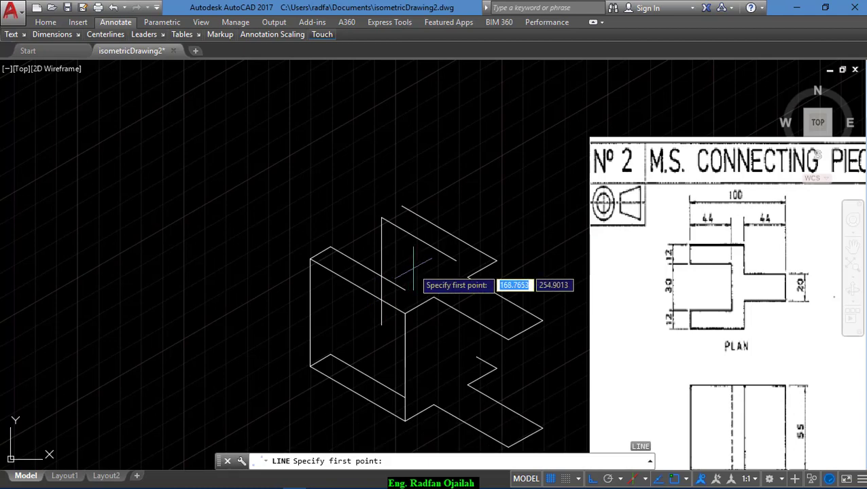
click(455, 261)
click(405, 290)
key(Return)
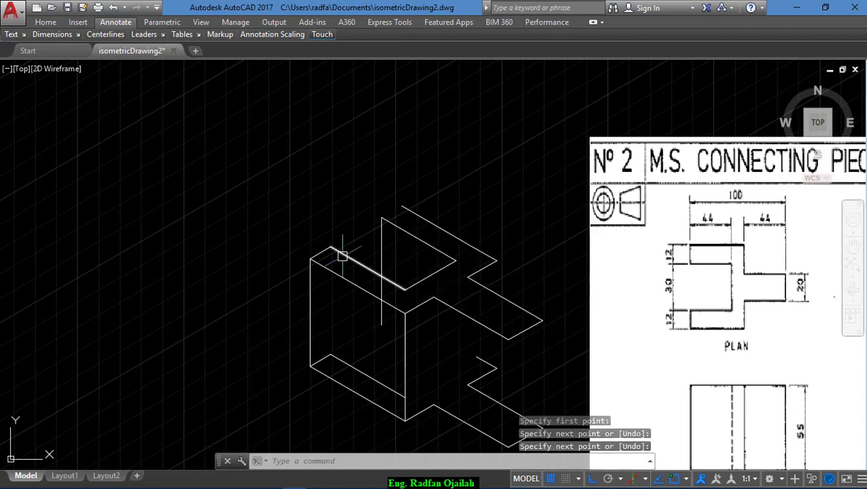
key(Return)
click(381, 218)
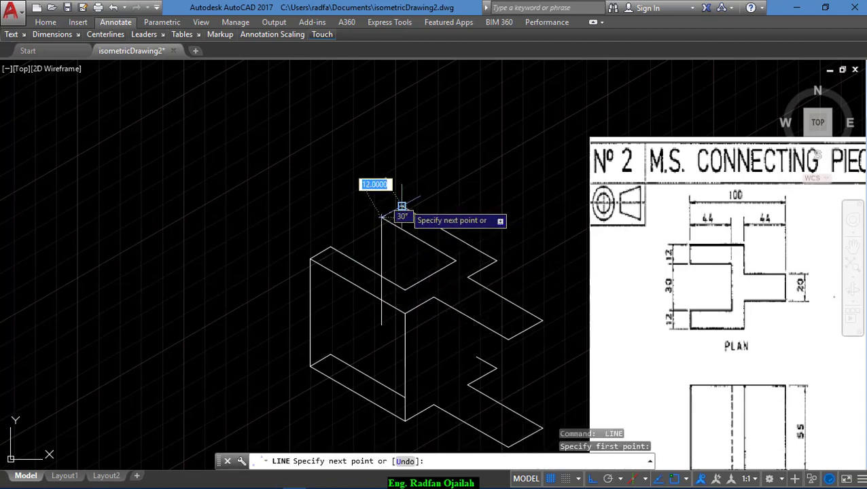
click(401, 206)
key(Return)
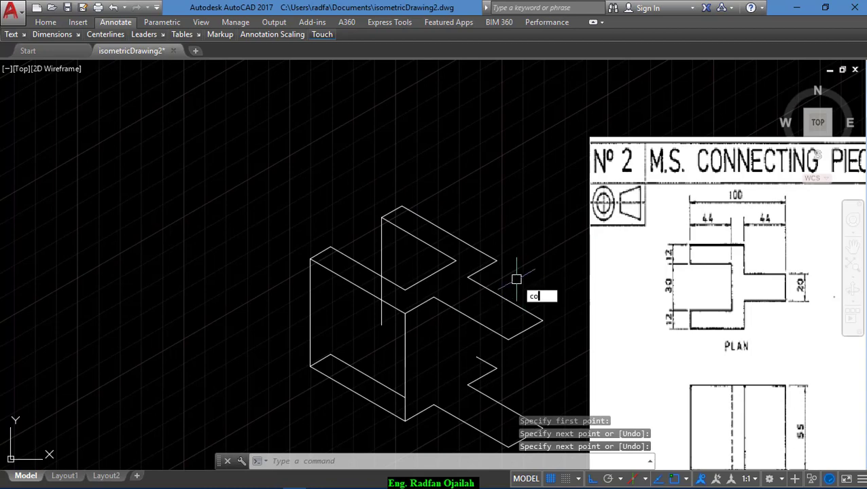
Step: Copy the vertical edge by its upper end to the upper prong's outer shoulder corner
text(co)
key(Return)
click(405, 333)
key(Return)
click(405, 312)
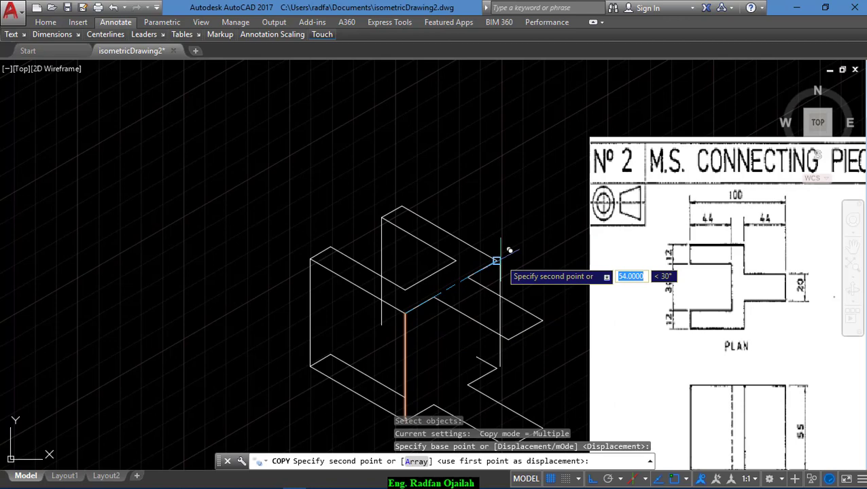
click(496, 261)
key(Escape)
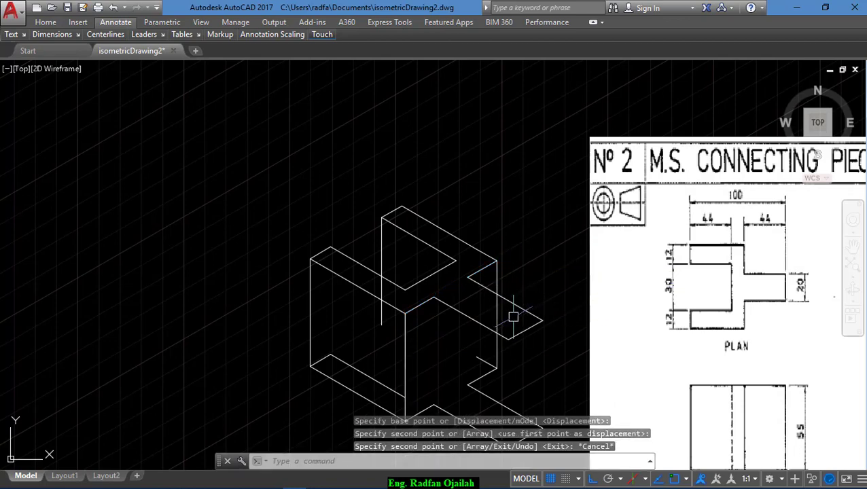
Step: Trim the upper prong's shoulder vertical edge below the tongue's rear top edge
key(Return)
click(502, 311)
key(Return)
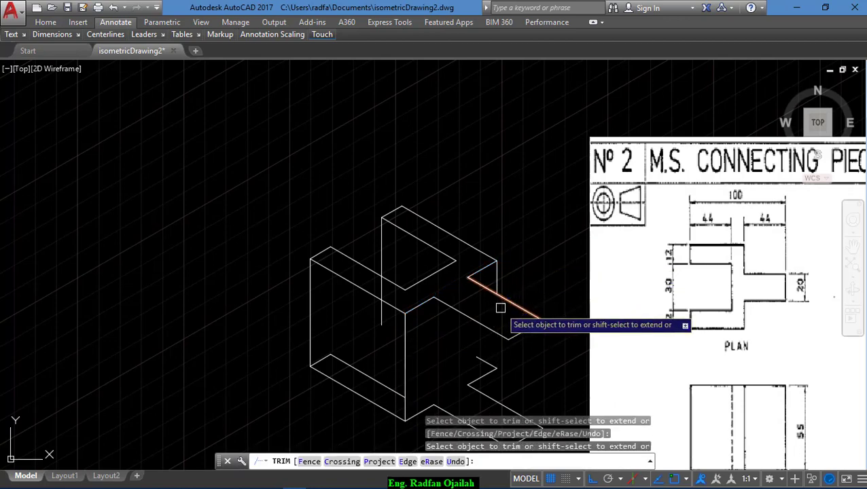
scroll(470, 273, down, 3)
key(Escape)
scroll(476, 316, up, 4)
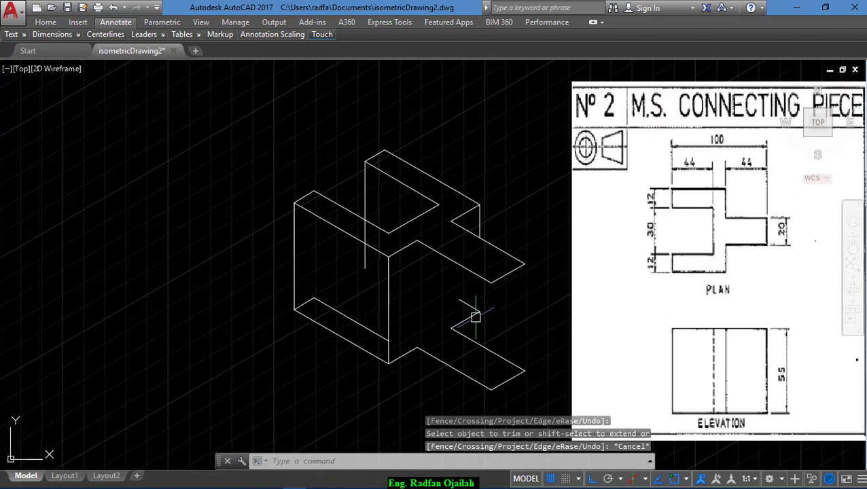
Step: Copy the vertical edge by its upper end to both end corners of the 20-unit-wide tongue
text(ct )
text(o)
key(Return)
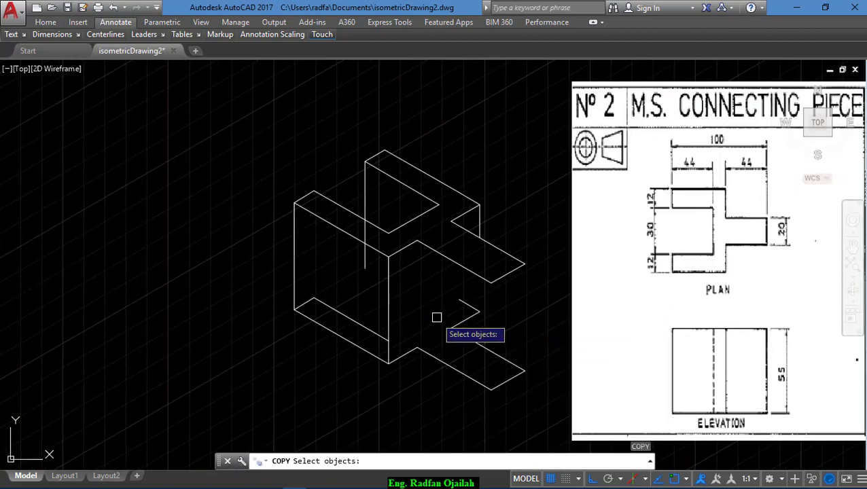
click(392, 307)
key(Return)
click(389, 257)
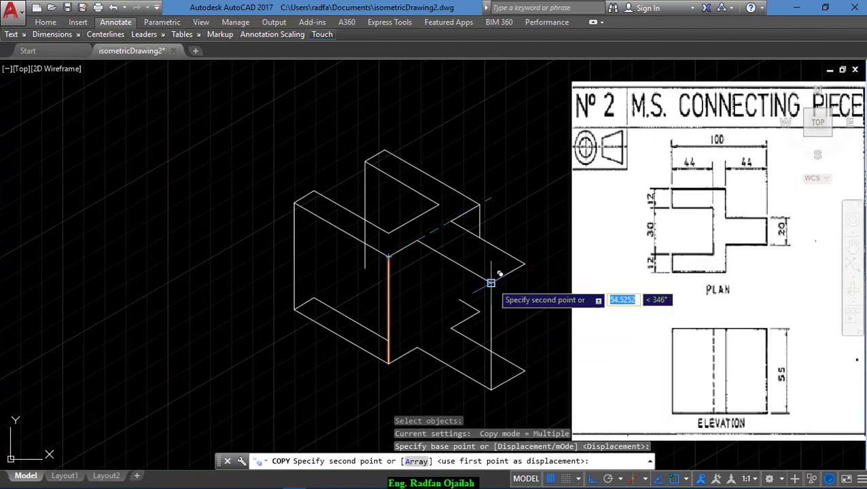
click(526, 263)
key(Escape)
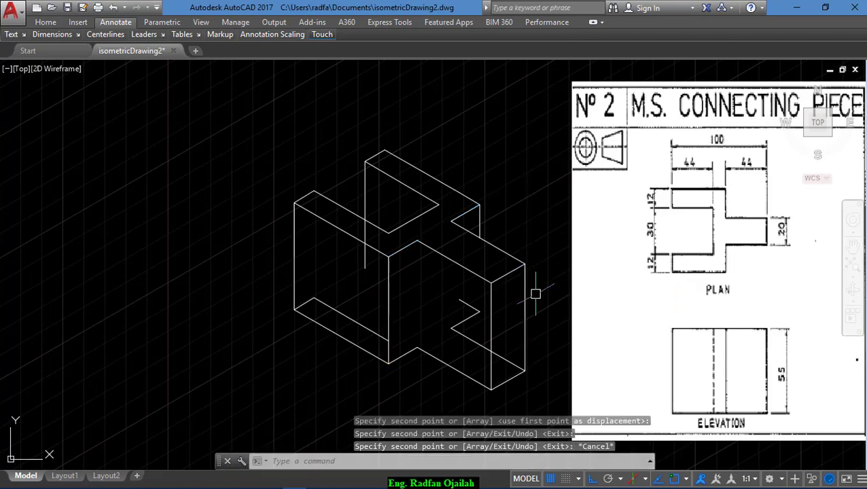
Step: Erase the tongue's hidden rear bottom edge and the two leftover bottom edges at the upper prong's shoulder
click(498, 357)
key(Delete)
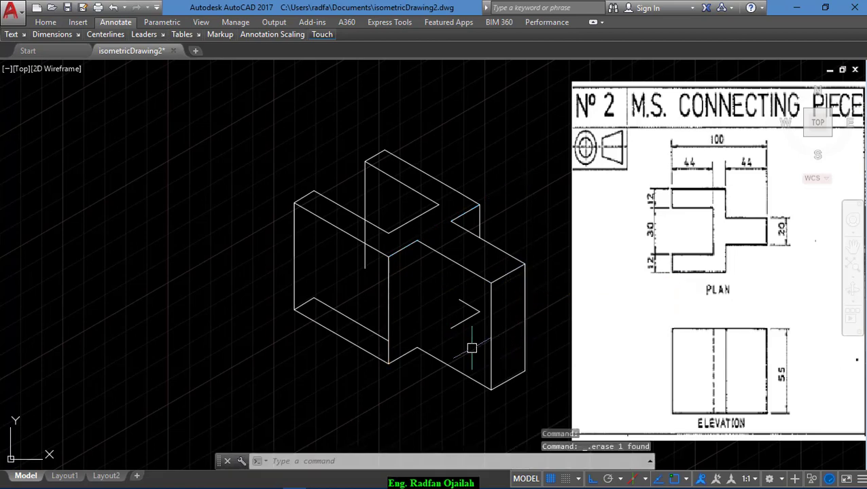
click(457, 324)
key(Delete)
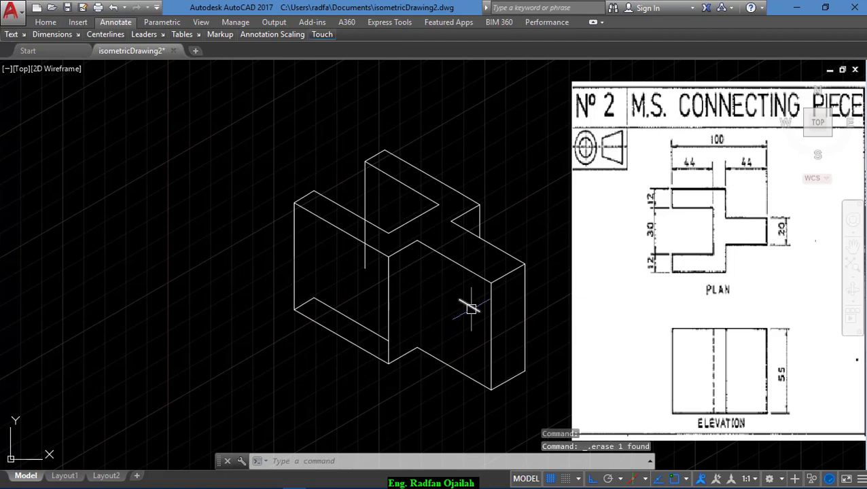
click(472, 309)
key(Delete)
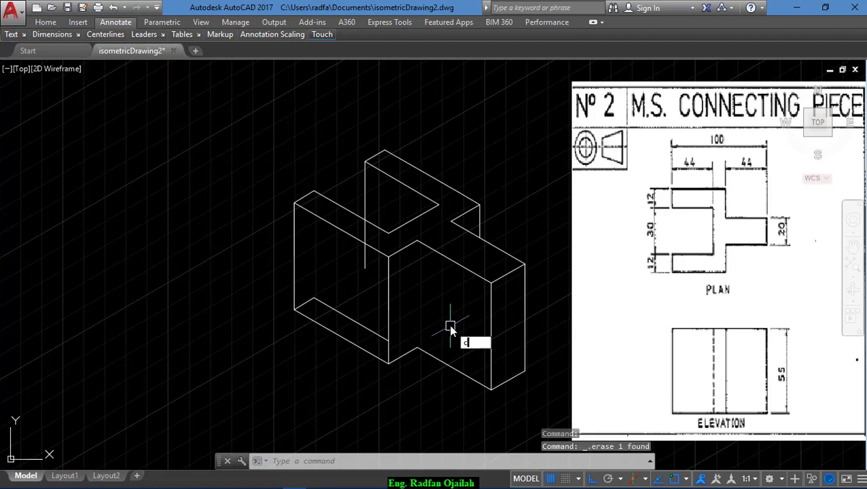
Step: Copy the vertical edge by its upper end to the inner corner where the lower prong's shoulder meets the tongue
key(Return)
click(388, 300)
key(Return)
click(389, 256)
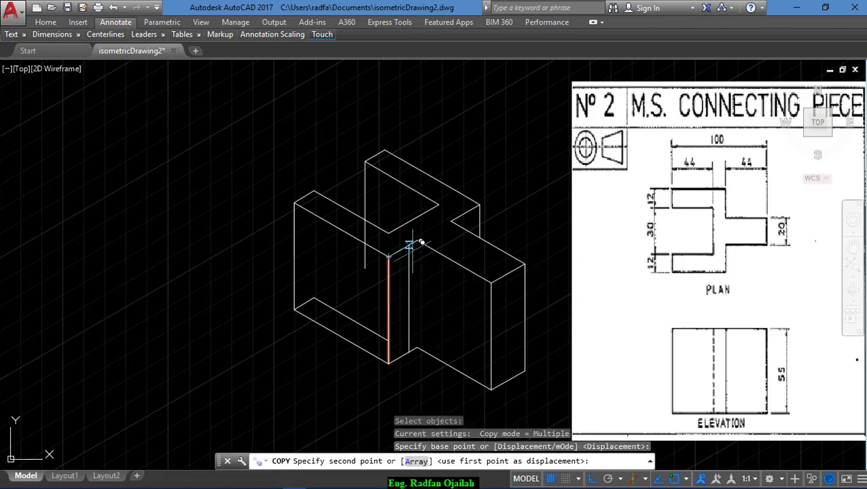
click(417, 241)
key(Return)
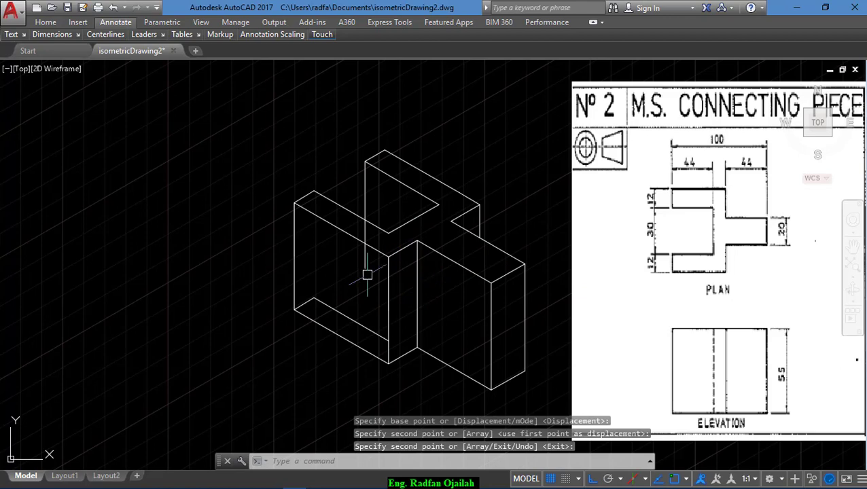
Step: Trim the upper prong's end vertical edge below the lower prong's inner top edge
text(tr)
key(Return)
key(Return)
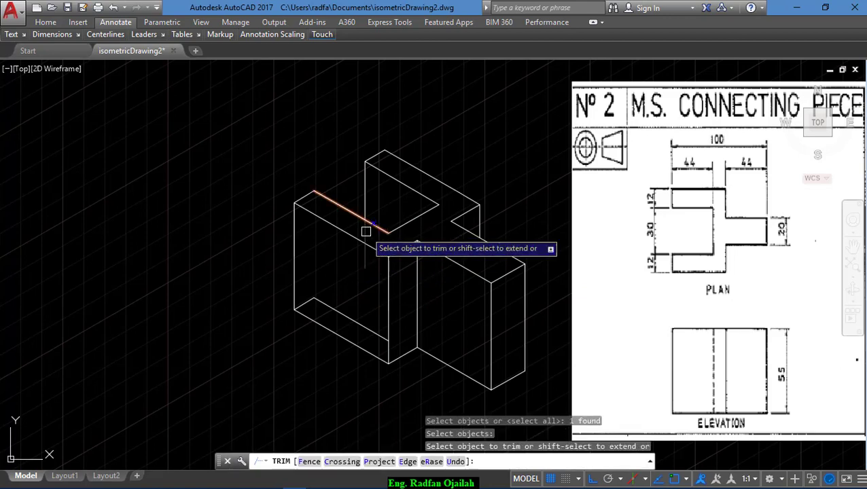
key(Escape)
Step: Erase the lower prong's hidden inner and end edges from the bottom outline
click(323, 304)
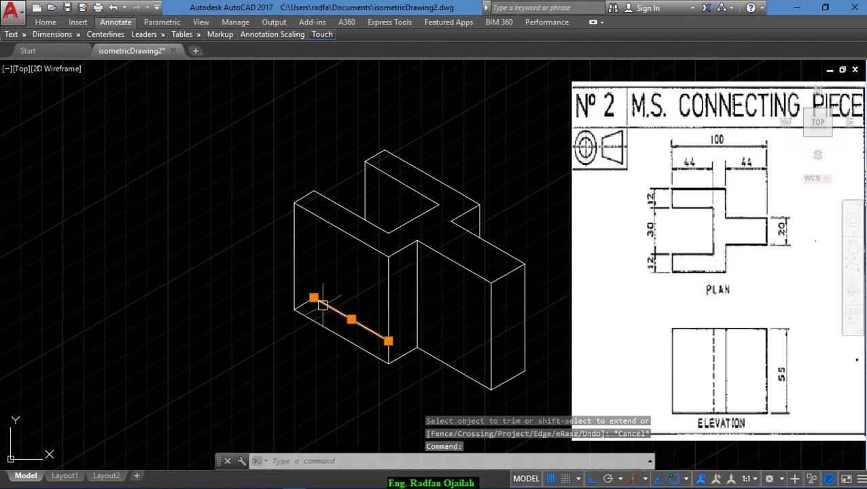
click(305, 303)
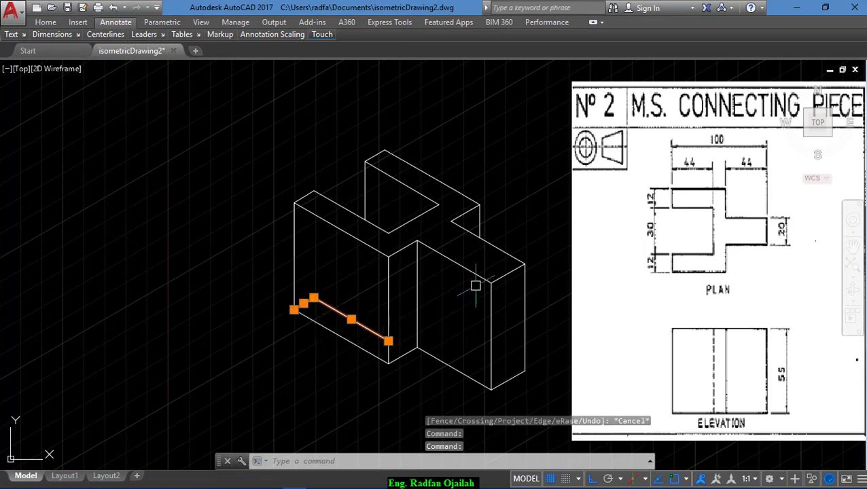
key(Delete)
scroll(383, 319, down, 2)
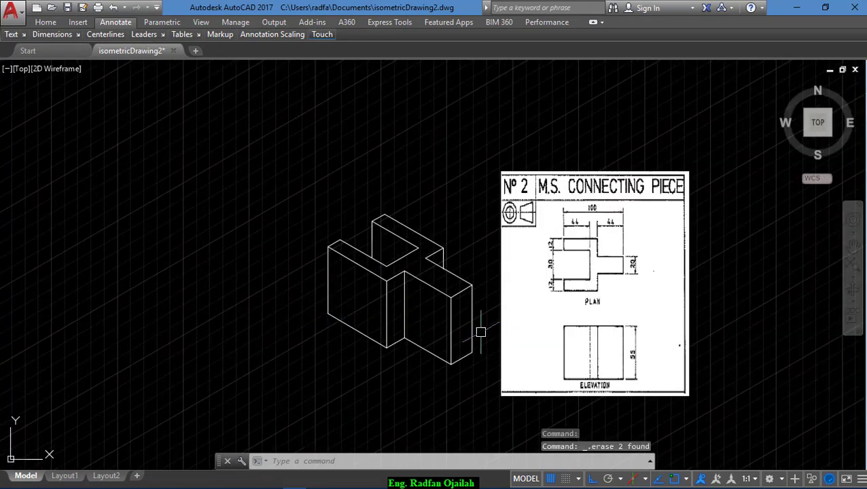
scroll(728, 318, up, 2)
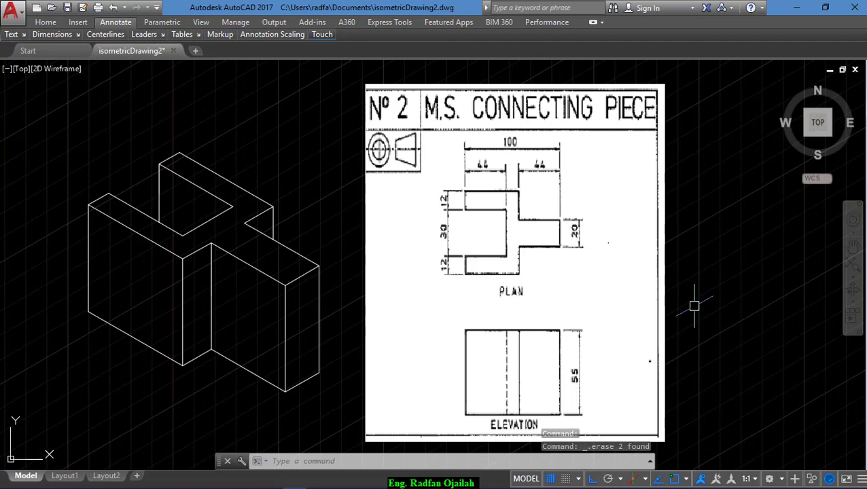